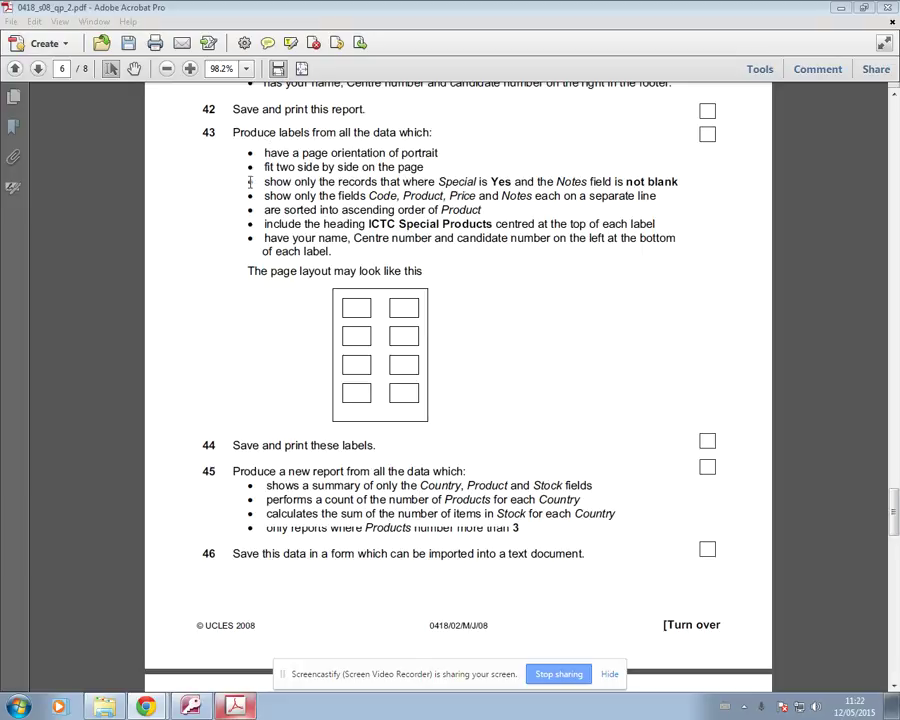
Highlight question 43's requirement that Special is Yes and Notes is not blank, and switch to Microsoft Access.
{"action": "left_click_drag", "start_coordinate": [263, 182], "coordinate": [675, 180]}
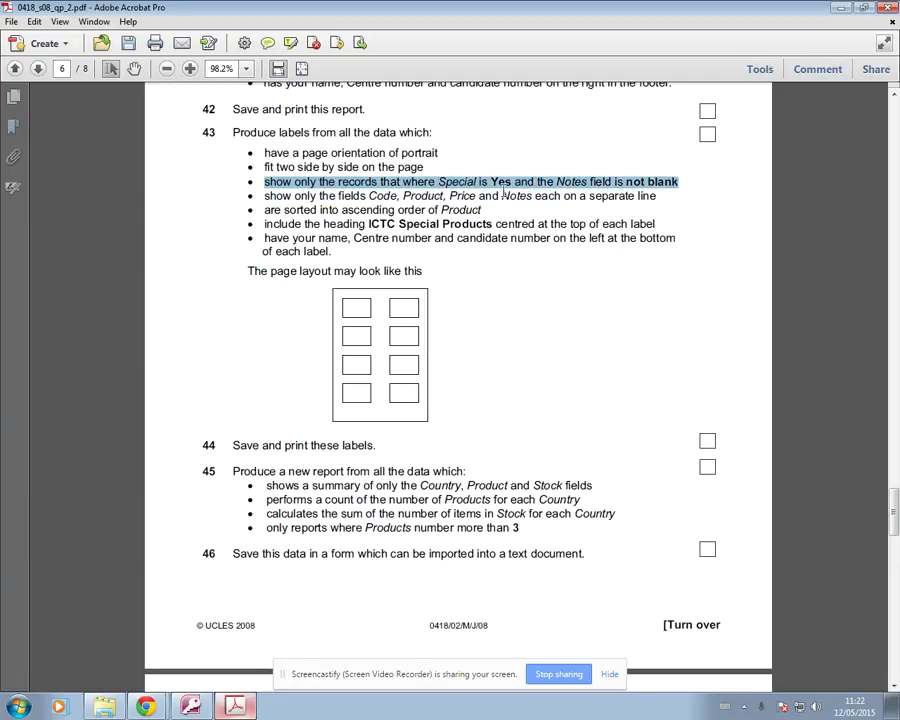
{"action": "left_click", "coordinate": [290, 42]}
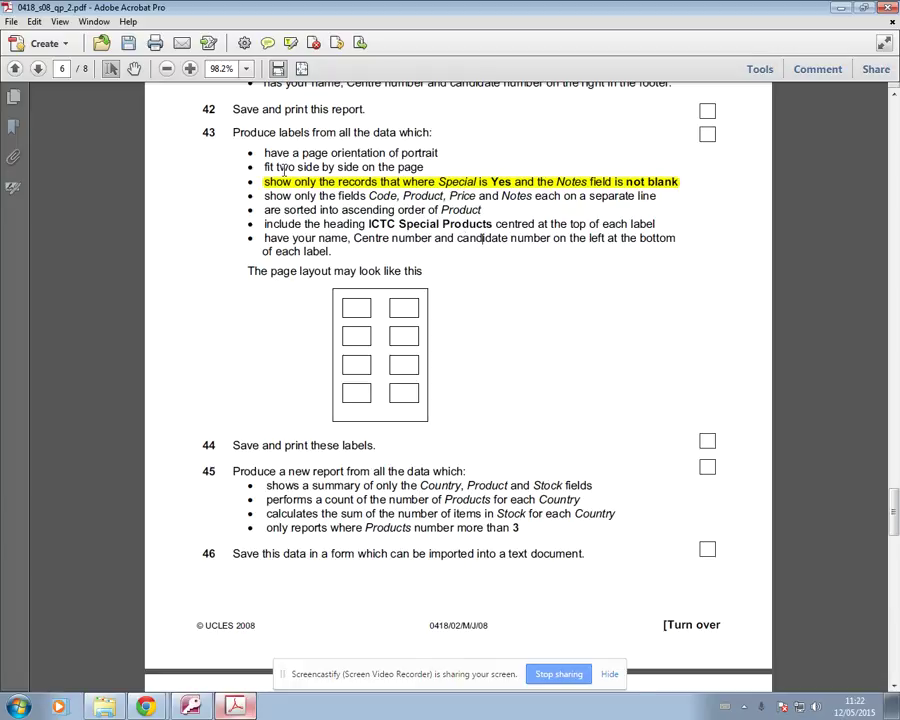
{"action": "left_click", "coordinate": [193, 706]}
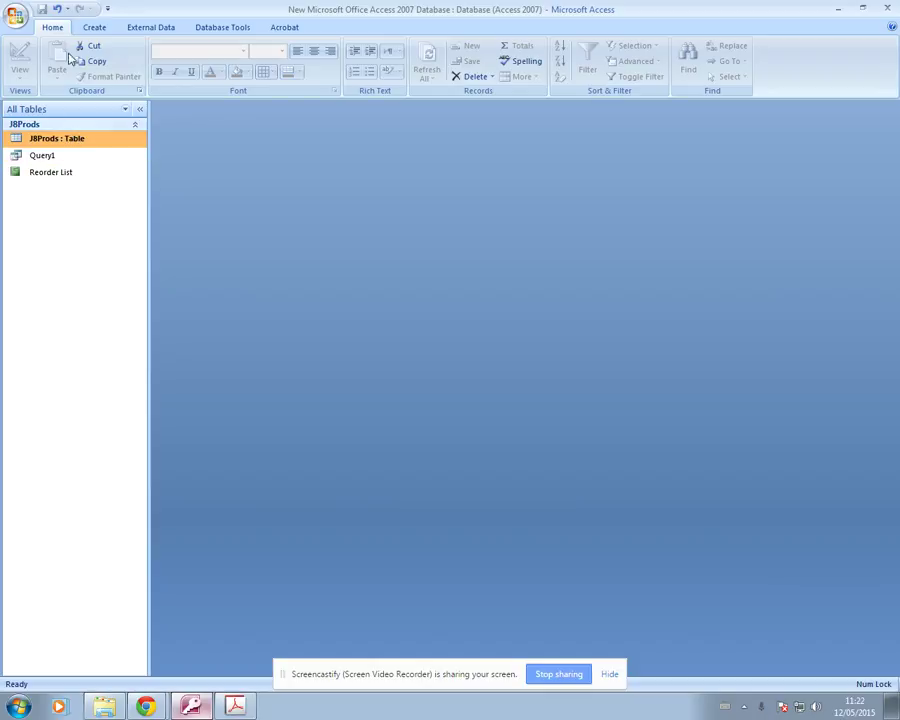
Create a new query in Design view from the J8Prods table and add all of its fields to the grid.
{"action": "left_click", "coordinate": [99, 31]}
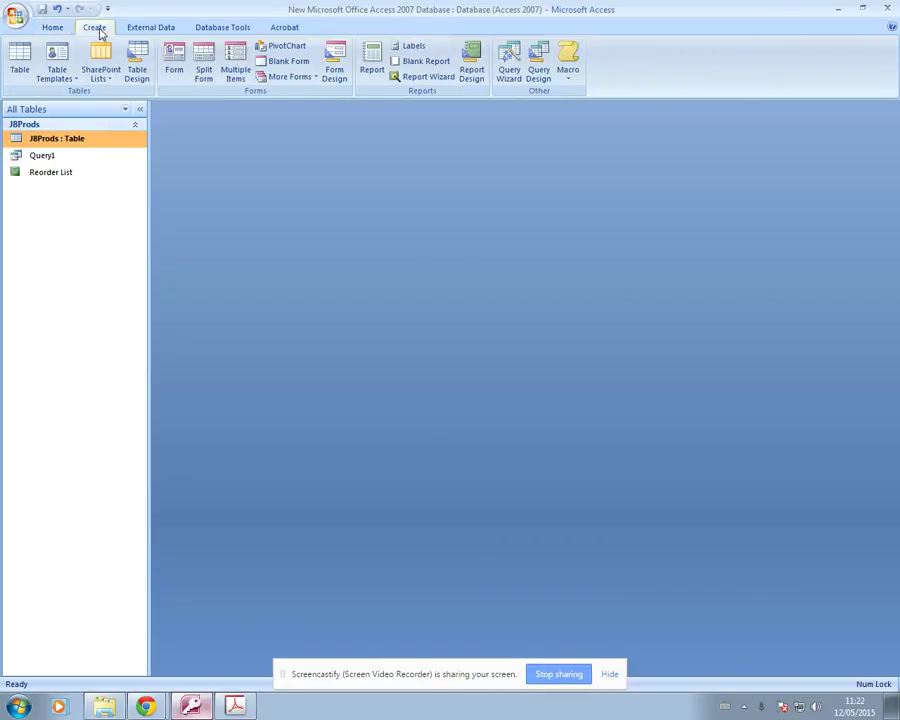
{"action": "left_click", "coordinate": [540, 72]}
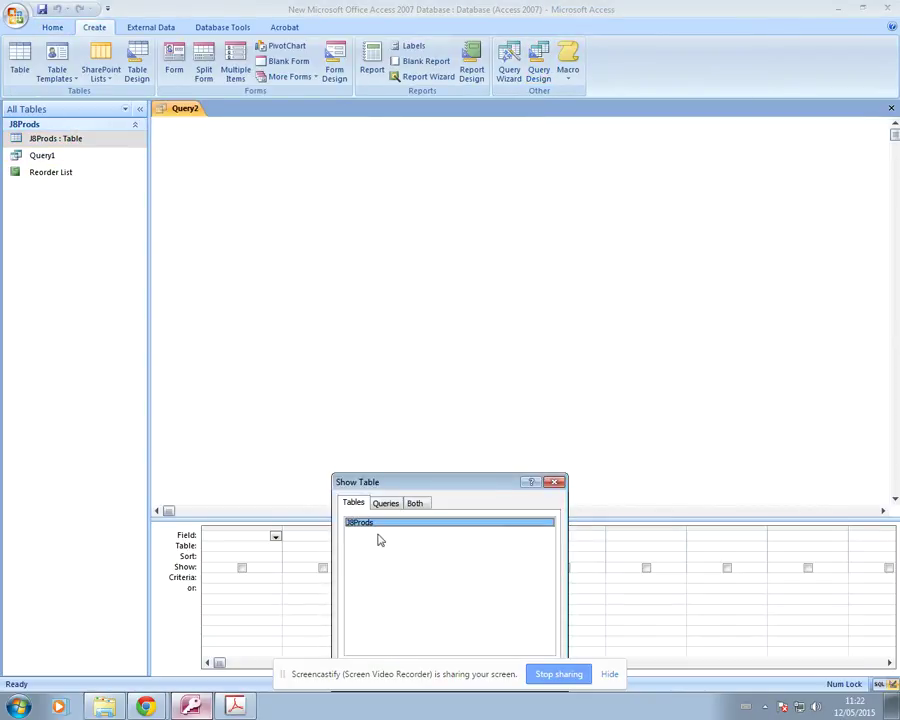
{"action": "left_click", "coordinate": [610, 675]}
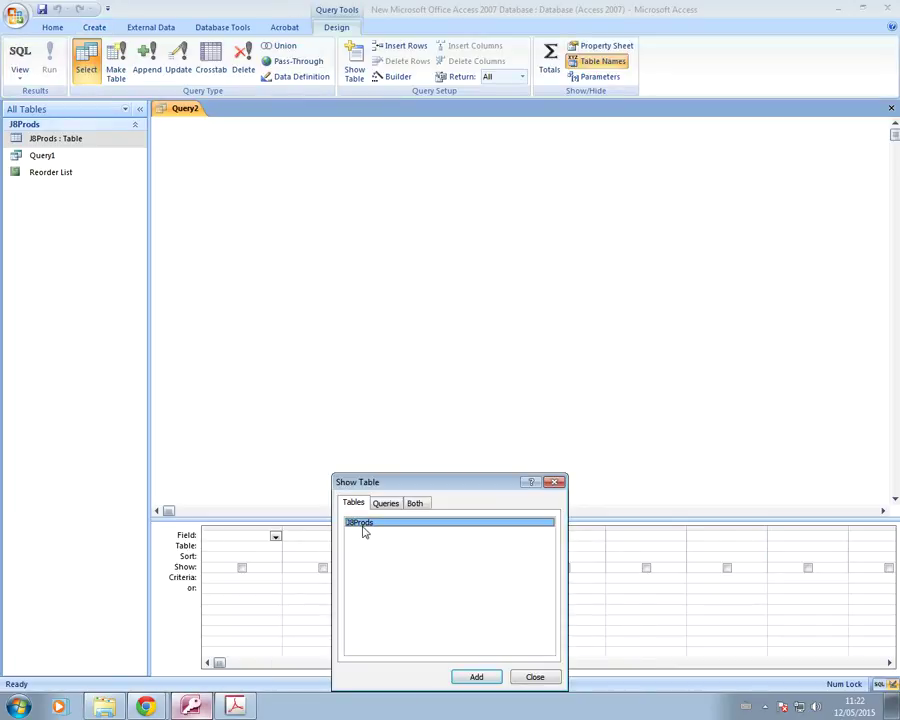
{"action": "double_click", "coordinate": [362, 524]}
{"action": "left_click", "coordinate": [537, 677]}
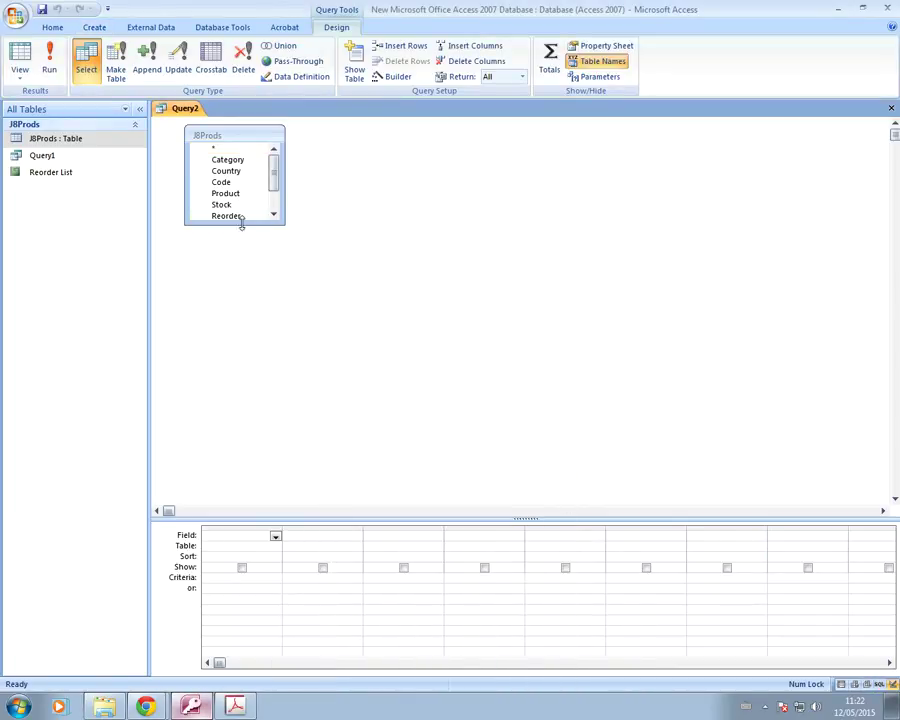
{"action": "double_click", "coordinate": [205, 139]}
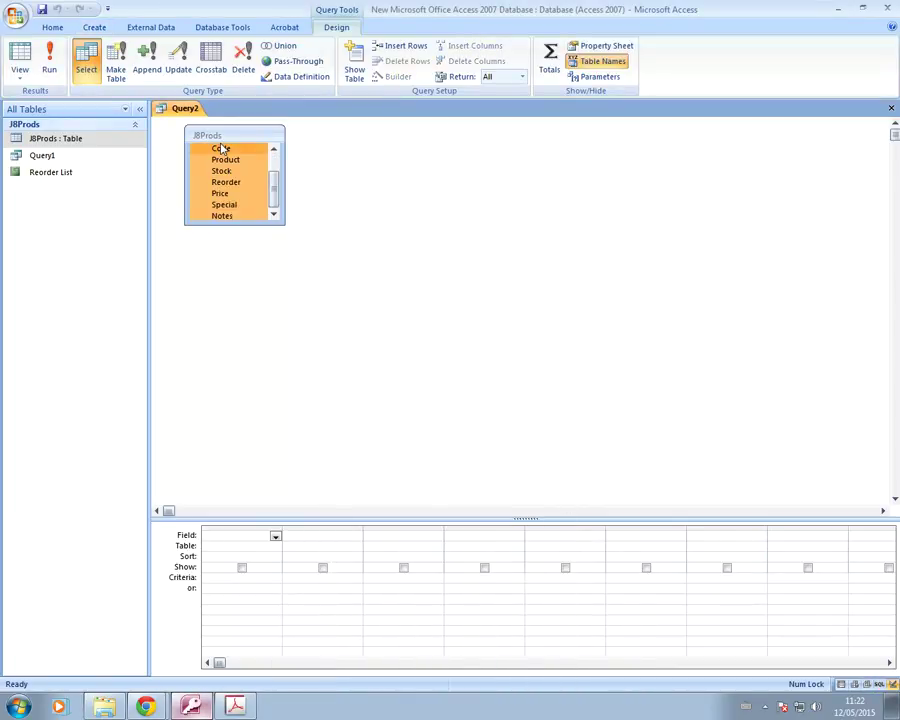
{"action": "left_click_drag", "start_coordinate": [222, 150], "coordinate": [235, 536]}
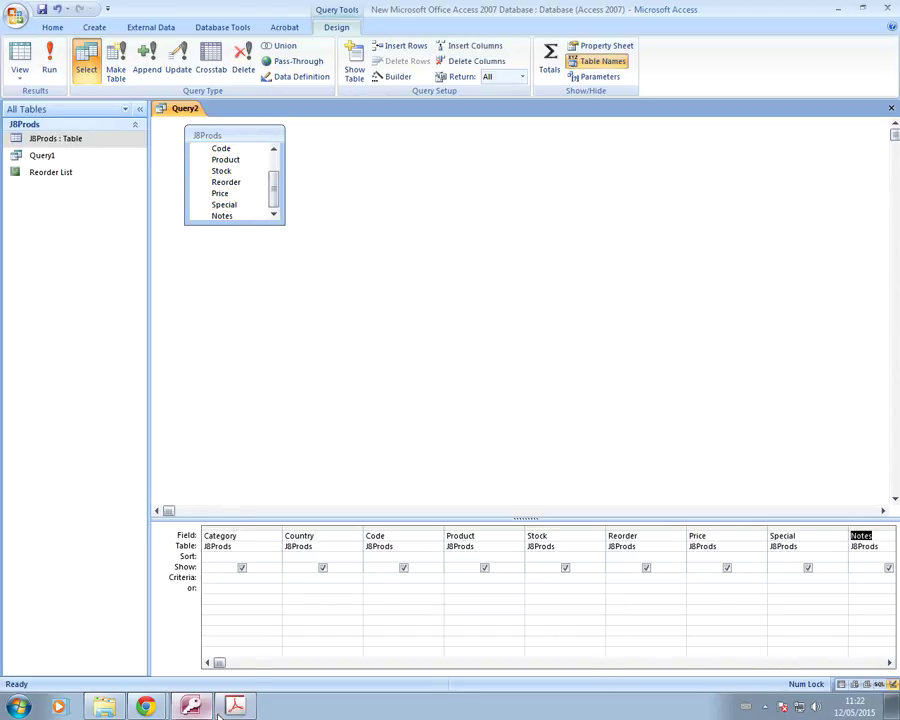
Set the query criteria to Yes for the Special field and Not "" for the Notes field.
{"action": "key", "text": "alt+Tab"}
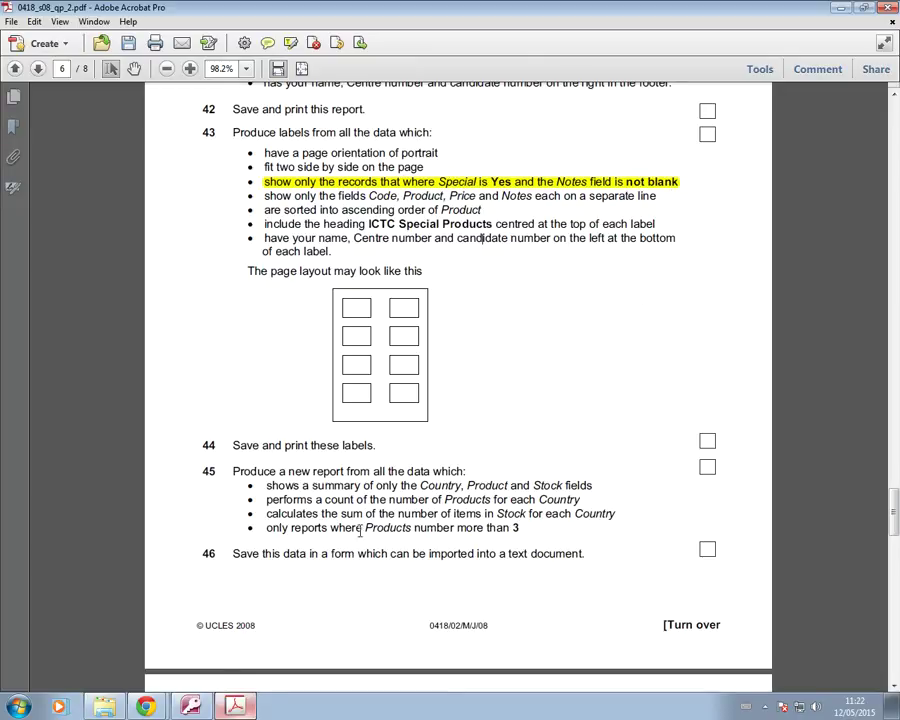
{"action": "key", "text": "alt+Tab"}
{"action": "left_click", "coordinate": [804, 579]}
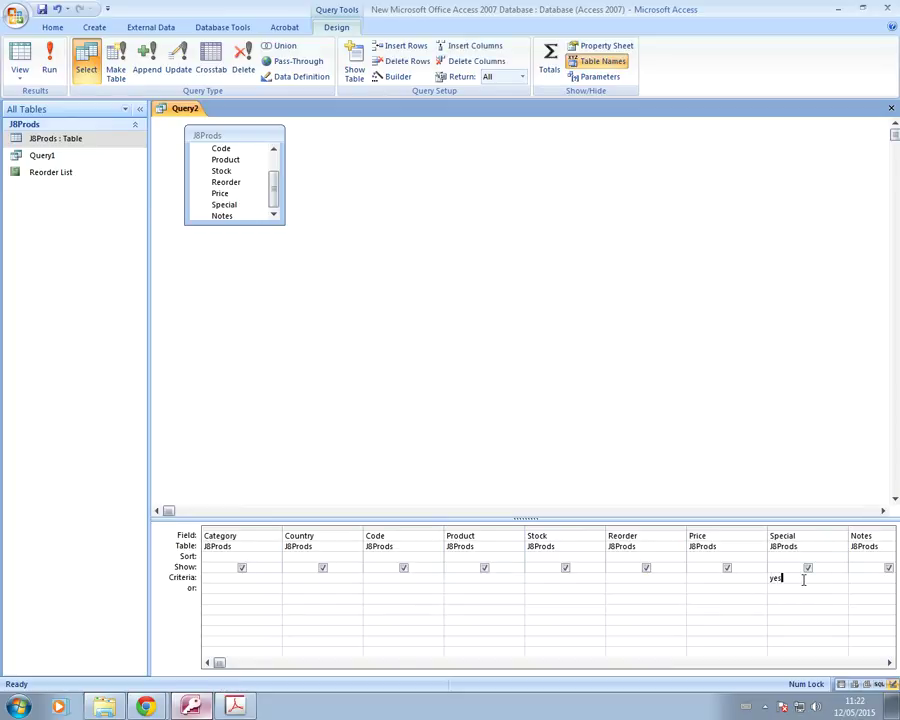
{"action": "left_click", "coordinate": [868, 578]}
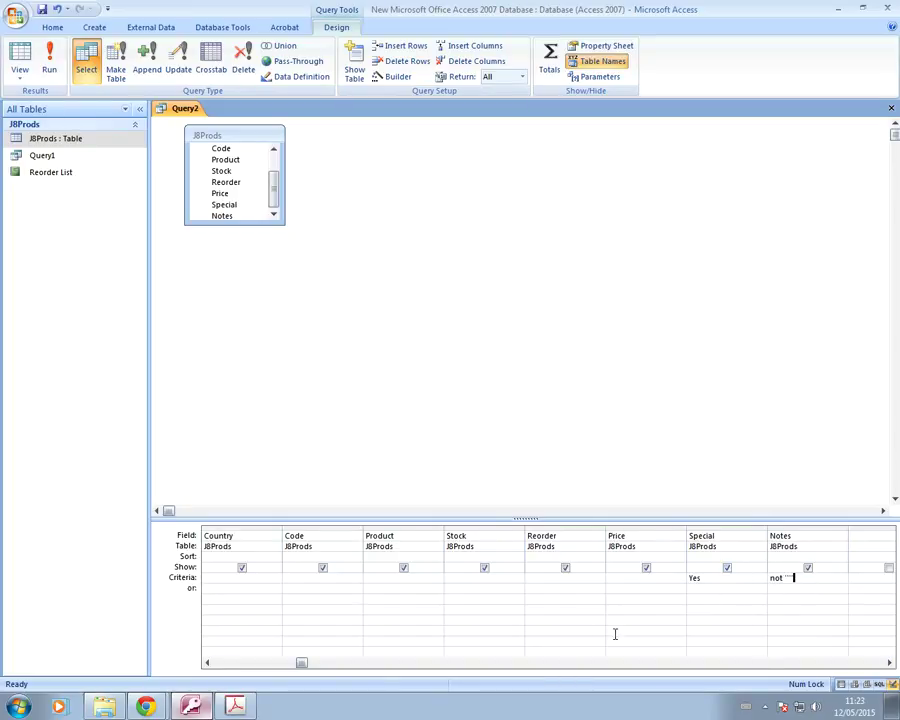
Run the query, widen its Notes column and compare the records with the J8Prods table.
{"action": "left_click", "coordinate": [50, 64]}
{"action": "left_click_drag", "start_coordinate": [759, 124], "coordinate": [878, 136]}
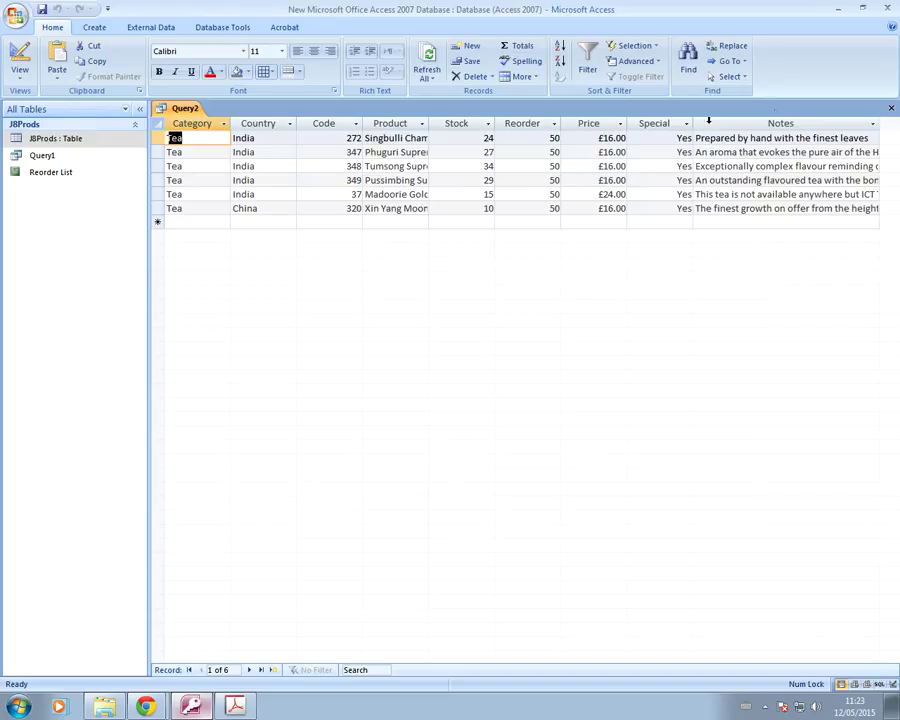
{"action": "double_click", "coordinate": [70, 138]}
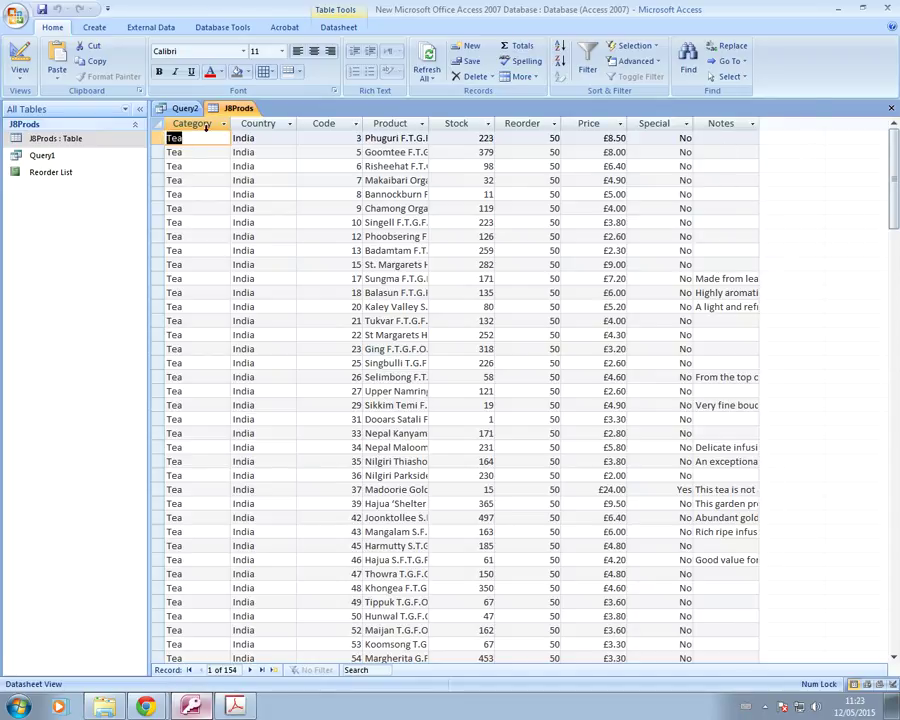
{"action": "left_click", "coordinate": [892, 109]}
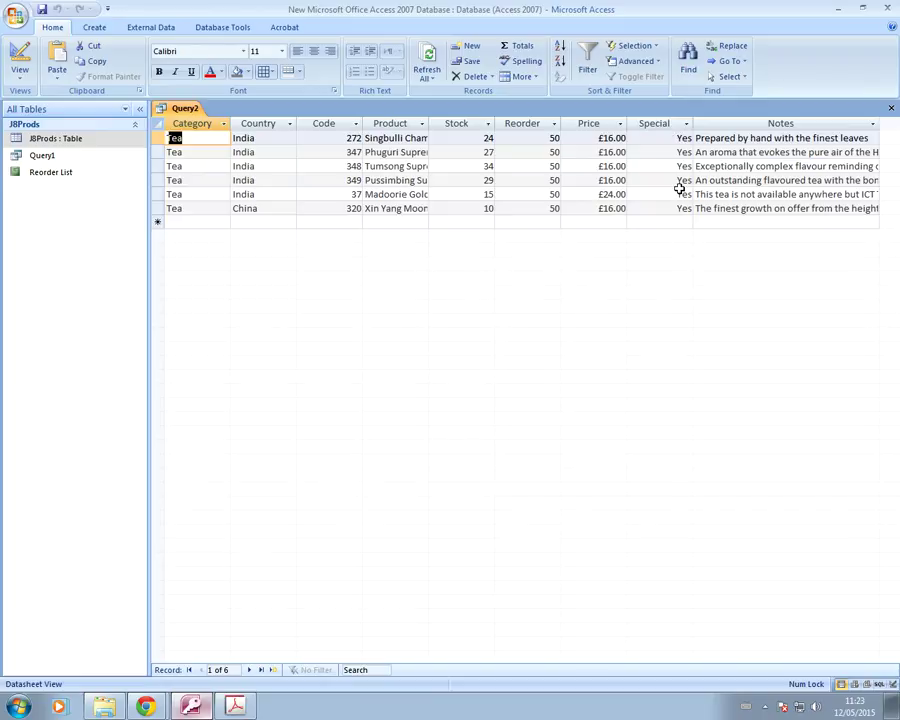
Return the query to Design view and, in the Acrobat exam paper, highlight the requirement to show only Code, Product, Price and Notes.
{"action": "left_click", "coordinate": [20, 68]}
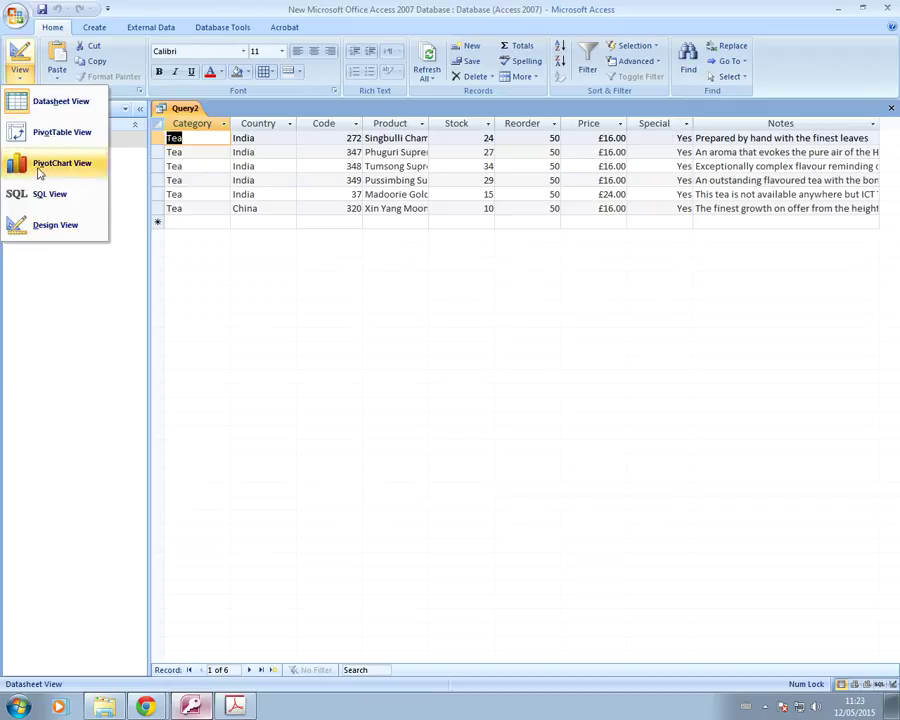
{"action": "left_click", "coordinate": [36, 225]}
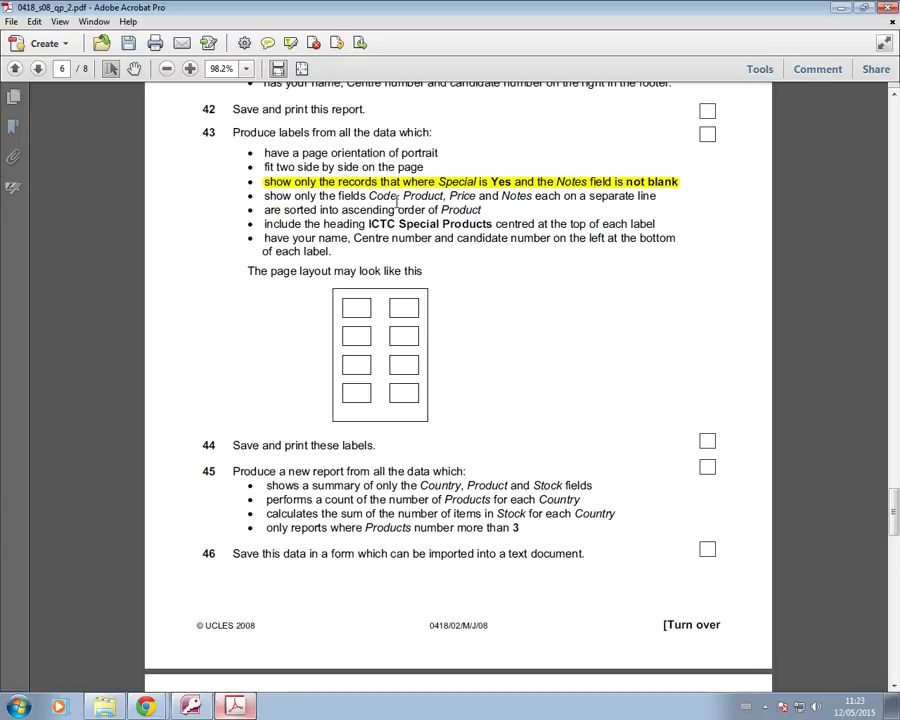
{"action": "left_click_drag", "start_coordinate": [262, 196], "coordinate": [532, 197]}
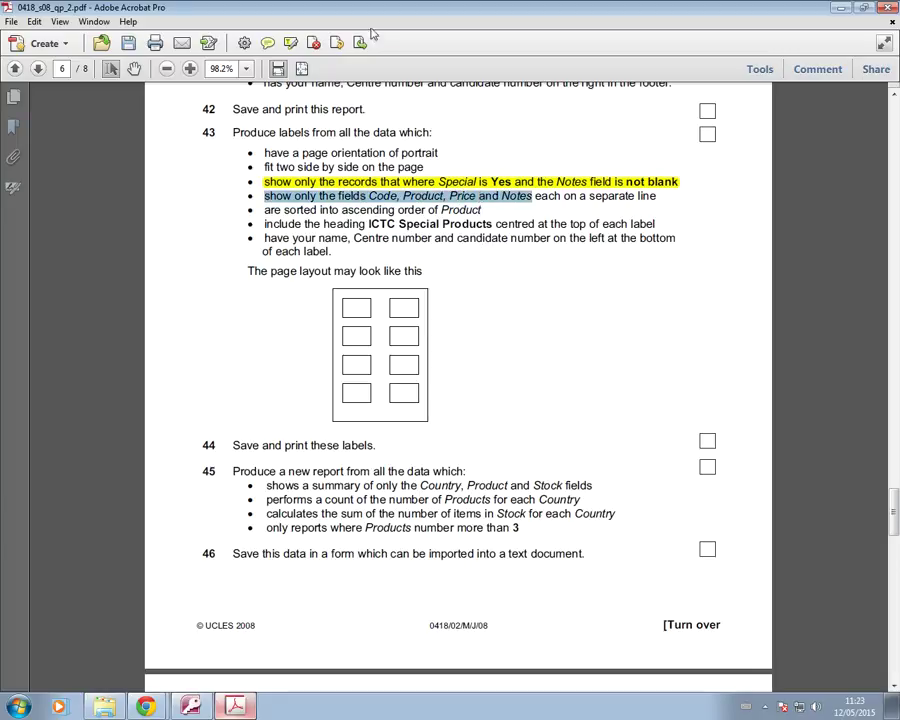
{"action": "left_click", "coordinate": [290, 43]}
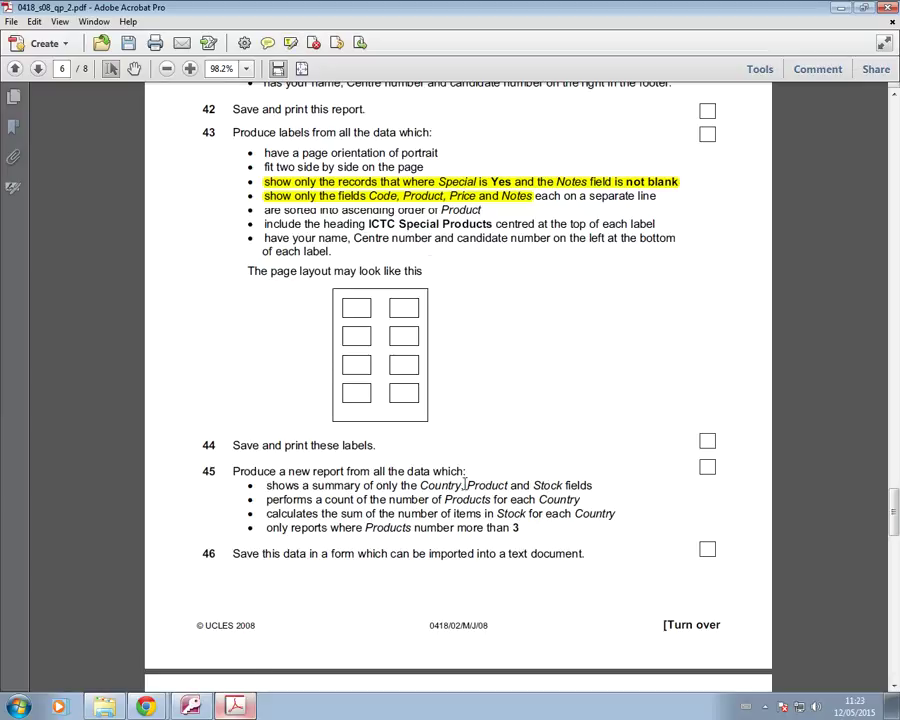
Switch to Access and hide the Category, Country, Stock, Reorder and Special fields from the query output.
{"action": "left_click", "coordinate": [210, 707]}
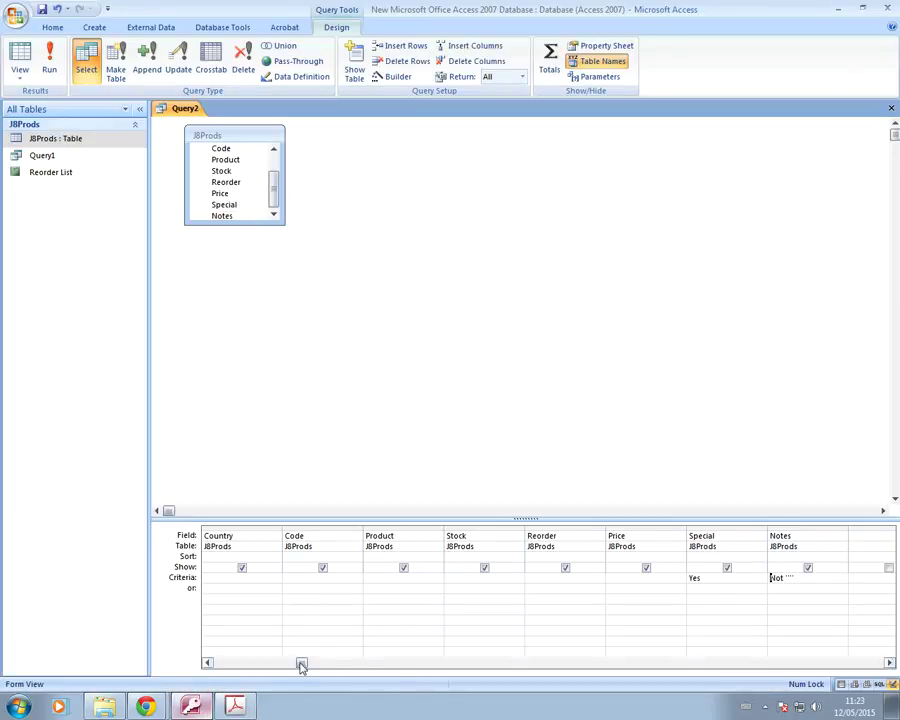
{"action": "left_click_drag", "start_coordinate": [300, 662], "coordinate": [242, 668]}
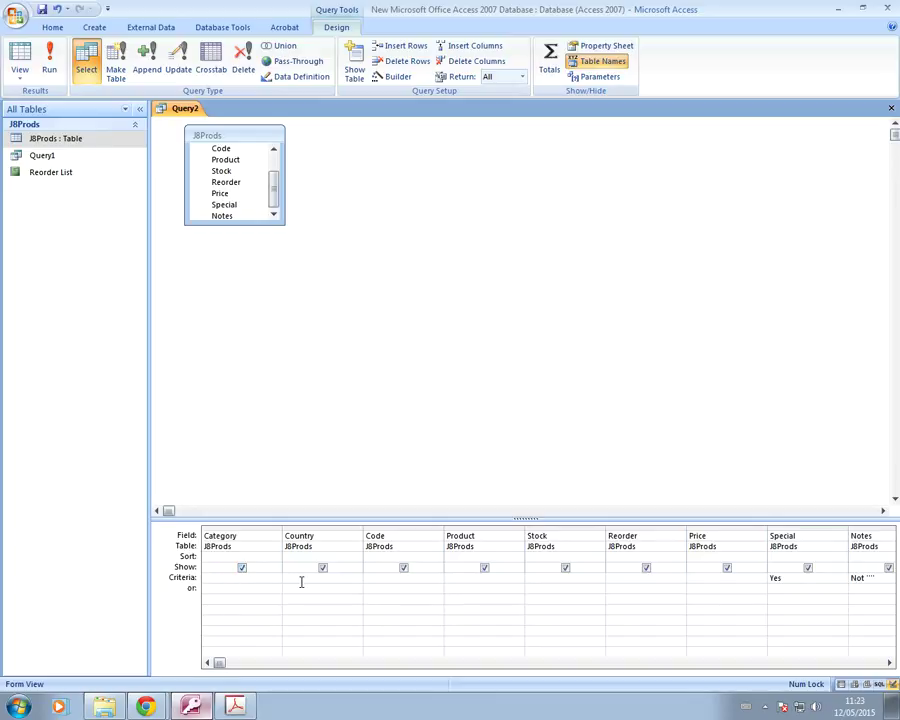
{"action": "left_click", "coordinate": [241, 568]}
{"action": "left_click", "coordinate": [322, 568]}
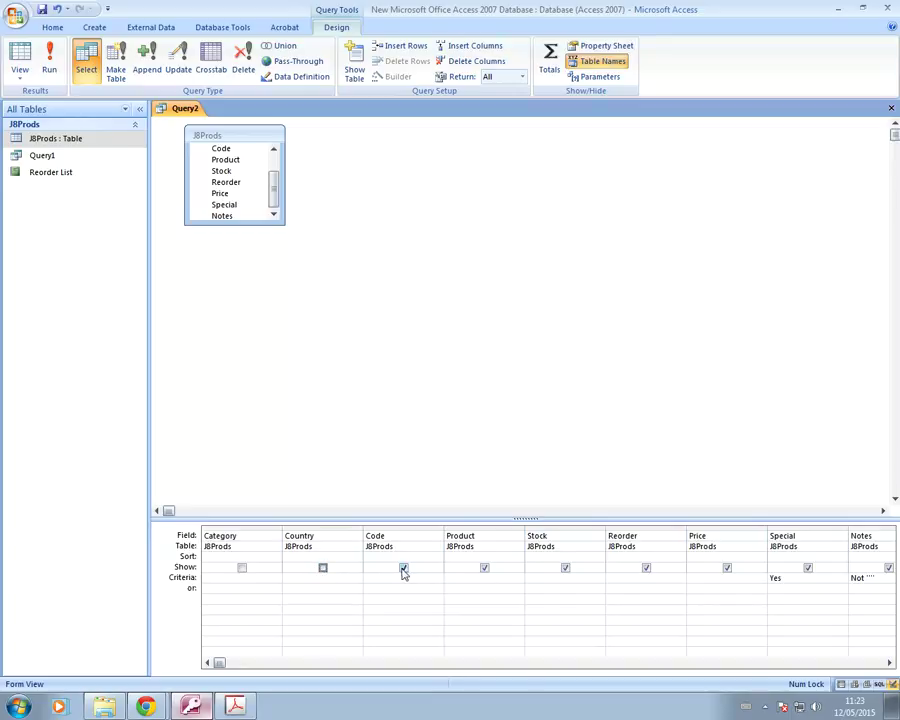
{"action": "left_click", "coordinate": [565, 568]}
{"action": "left_click", "coordinate": [646, 568]}
{"action": "left_click", "coordinate": [808, 568]}
{"action": "left_click", "coordinate": [889, 663]}
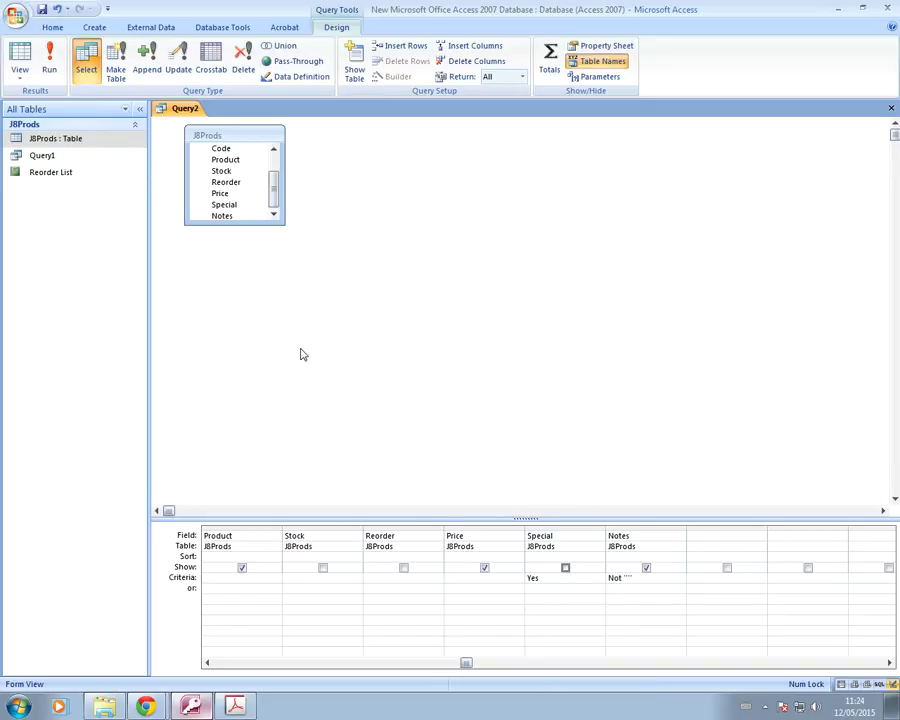
Run the query and widen the Product and Notes columns so their text can be read.
{"action": "left_click", "coordinate": [54, 68]}
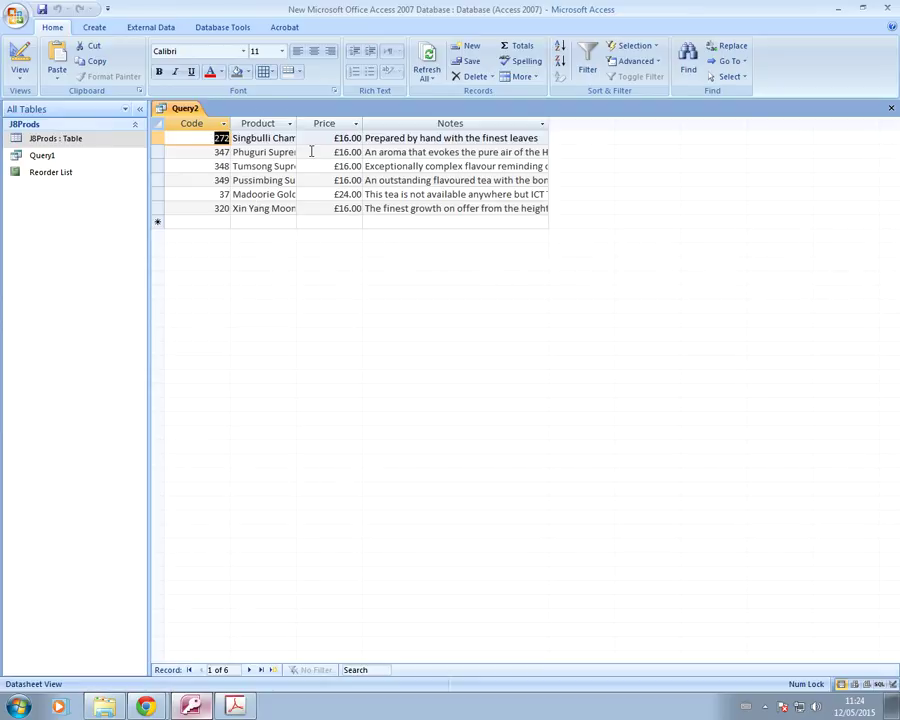
{"action": "left_click_drag", "start_coordinate": [297, 123], "coordinate": [382, 123]}
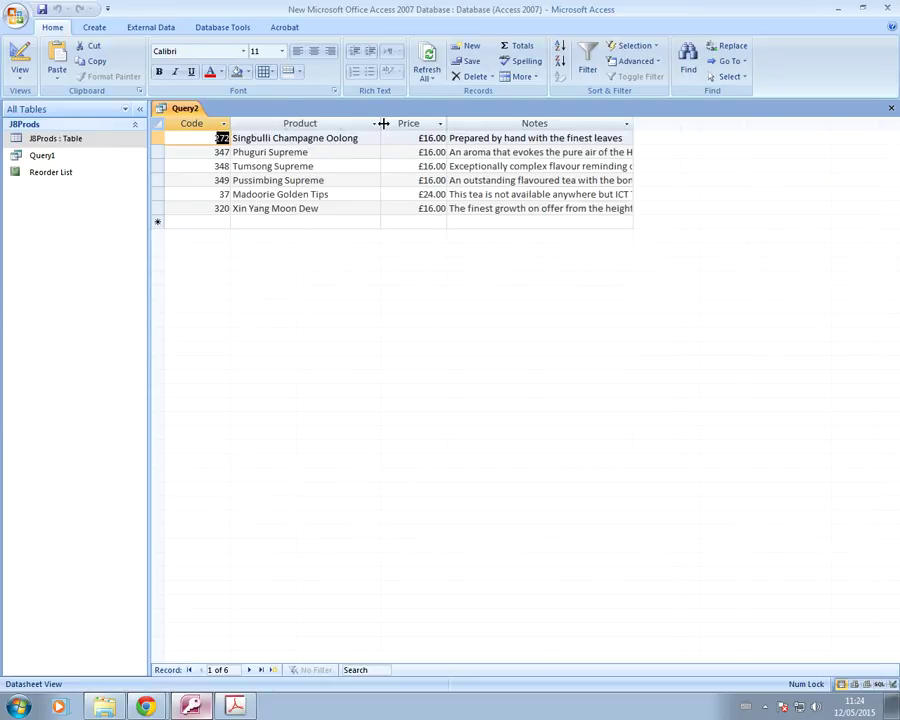
{"action": "double_click", "coordinate": [635, 122]}
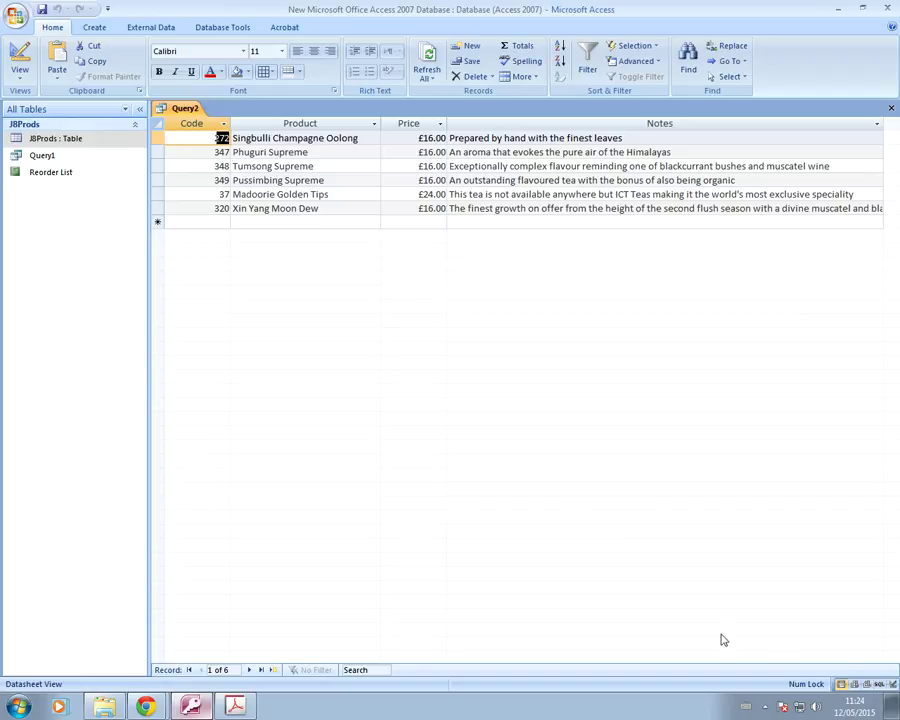
Save the query under the name labels.
{"action": "left_click", "coordinate": [42, 9]}
{"action": "key", "text": "BackSpace"}
{"action": "type", "text": "labels"}
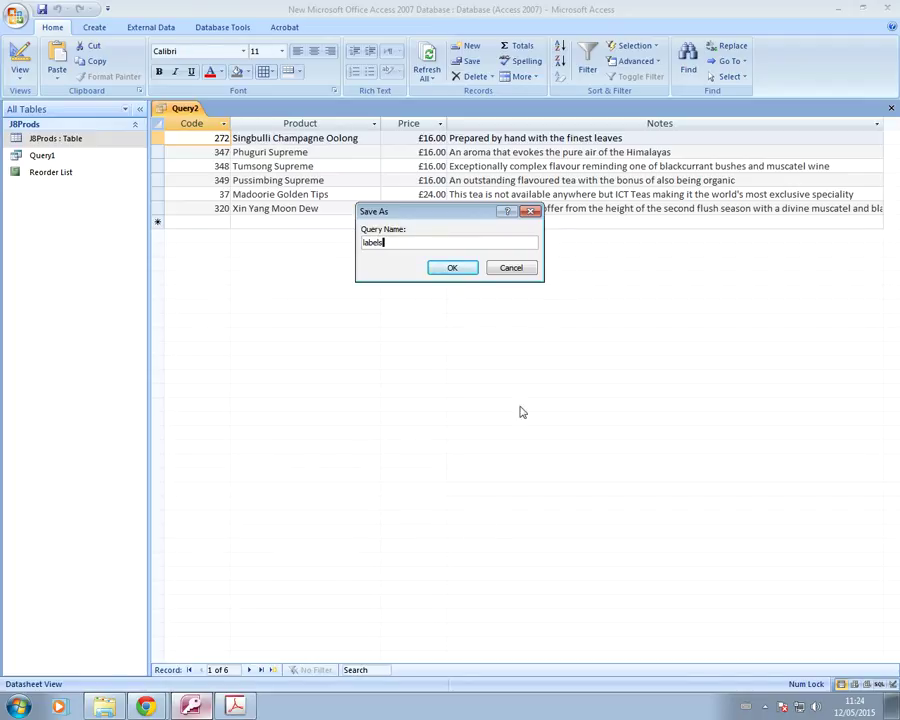
{"action": "left_click", "coordinate": [466, 271]}
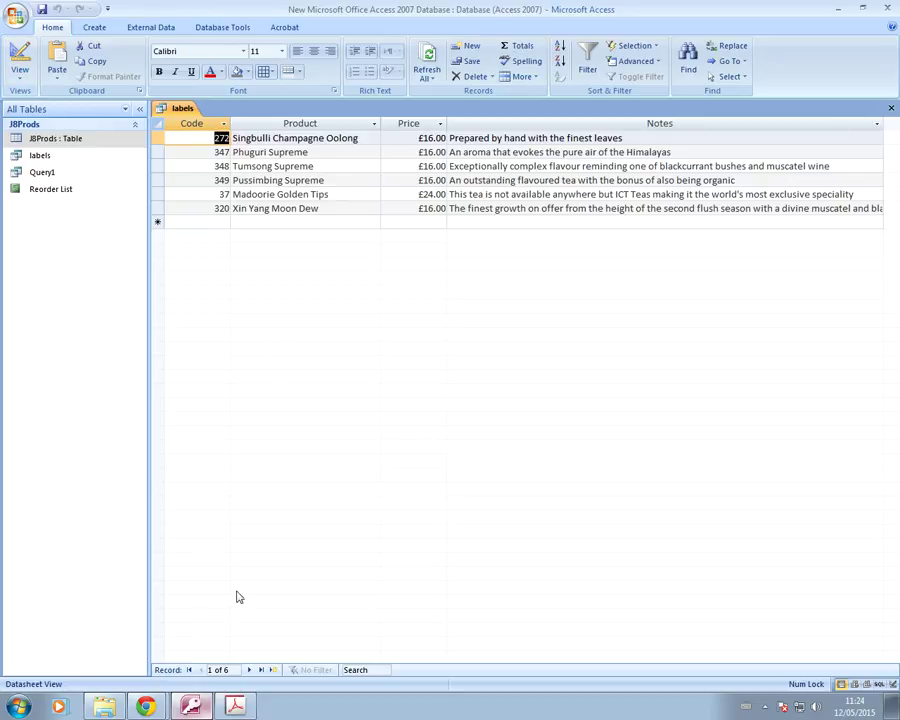
Switch to the Acrobat exam paper and highlight the requirement to sort into ascending order of Product.
{"action": "left_click", "coordinate": [235, 706]}
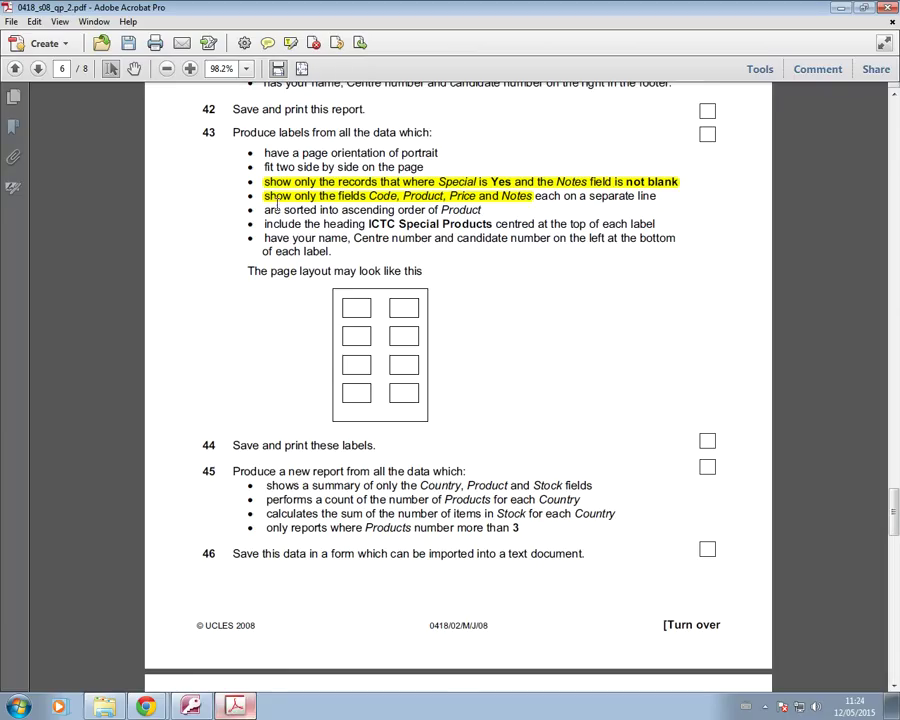
{"action": "left_click_drag", "start_coordinate": [265, 213], "coordinate": [482, 211]}
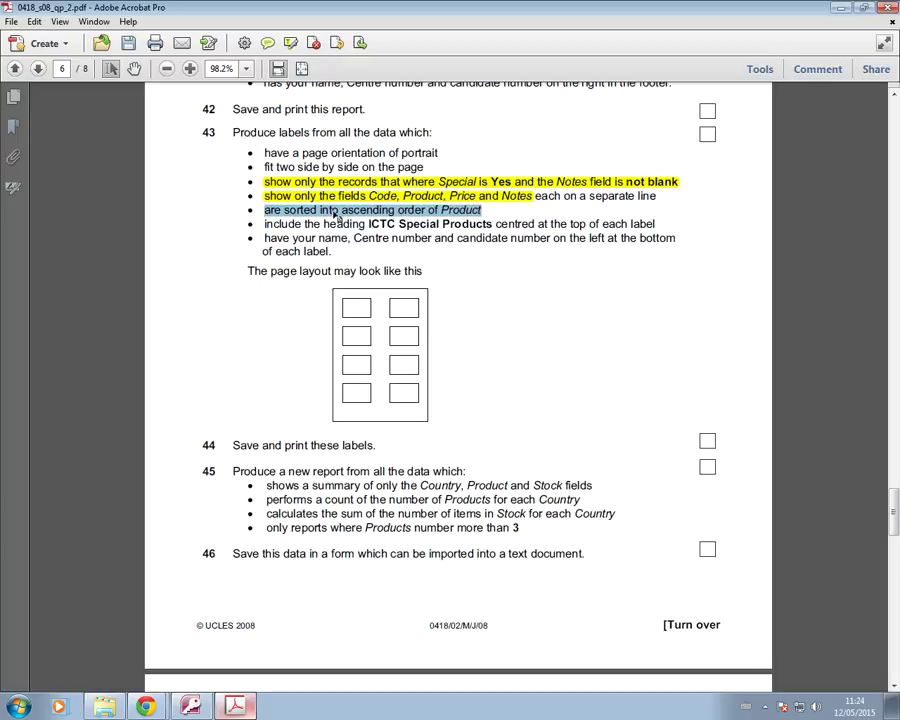
{"action": "left_click", "coordinate": [290, 42]}
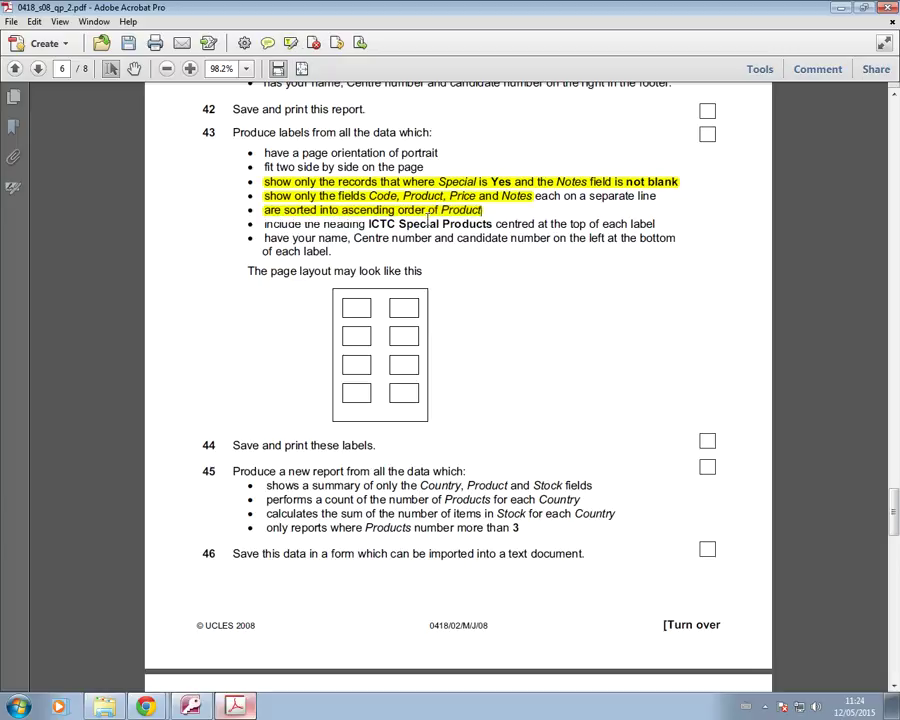
Switch to Access, sort the labels query by Product in ascending order and run it.
{"action": "left_click", "coordinate": [190, 706]}
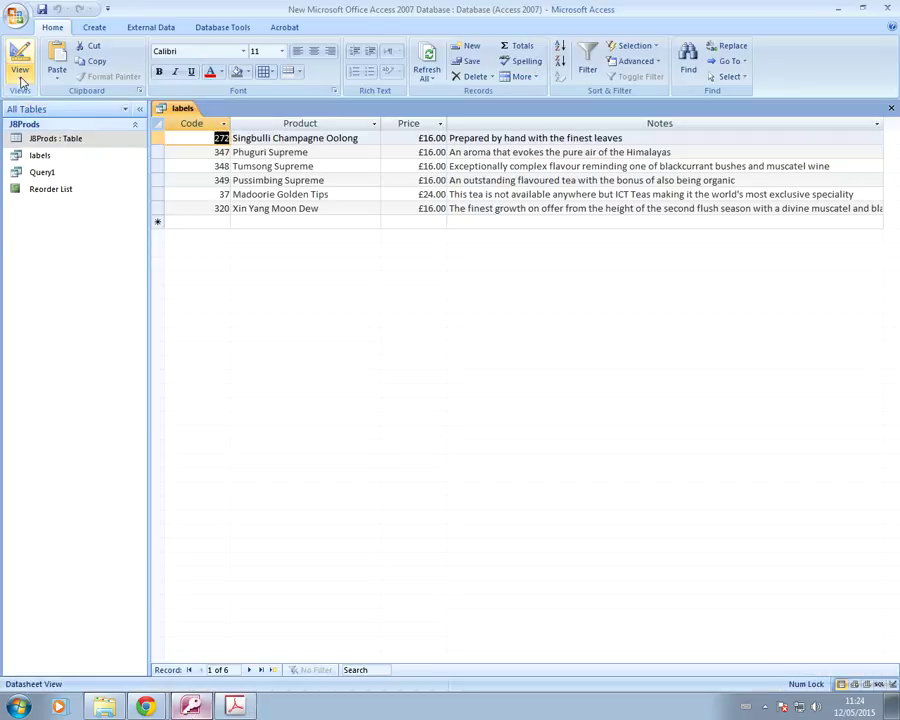
{"action": "left_click", "coordinate": [20, 70]}
{"action": "left_click", "coordinate": [58, 225]}
{"action": "left_click", "coordinate": [253, 557]}
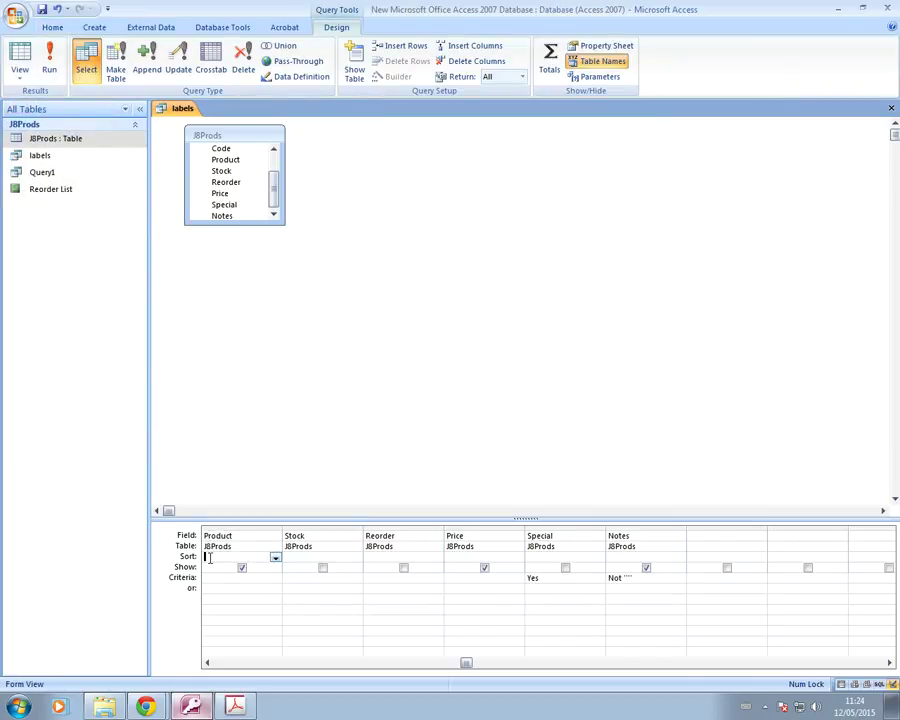
{"action": "left_click", "coordinate": [276, 558]}
{"action": "left_click", "coordinate": [226, 567]}
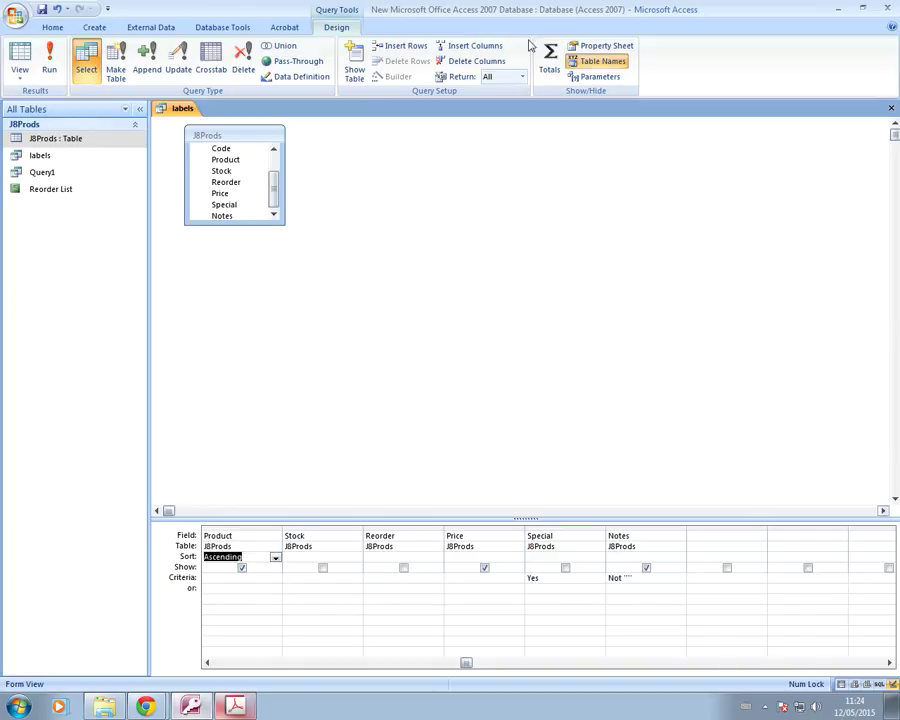
{"action": "left_click", "coordinate": [50, 60]}
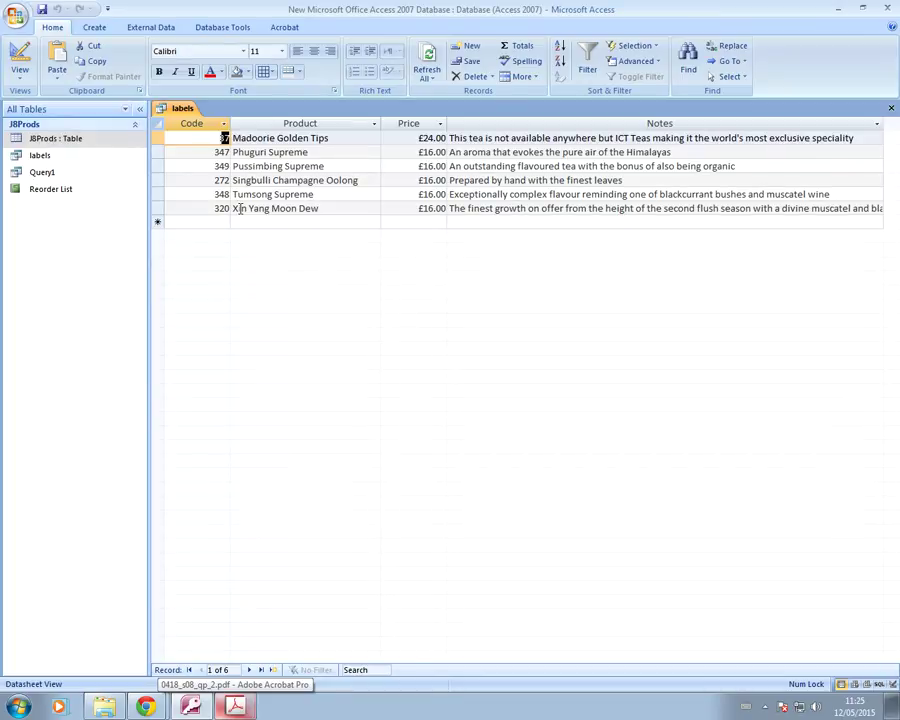
Save and close the labels query, and switch to the Acrobat exam paper to check the question 43 label requirements.
{"action": "left_click", "coordinate": [42, 12]}
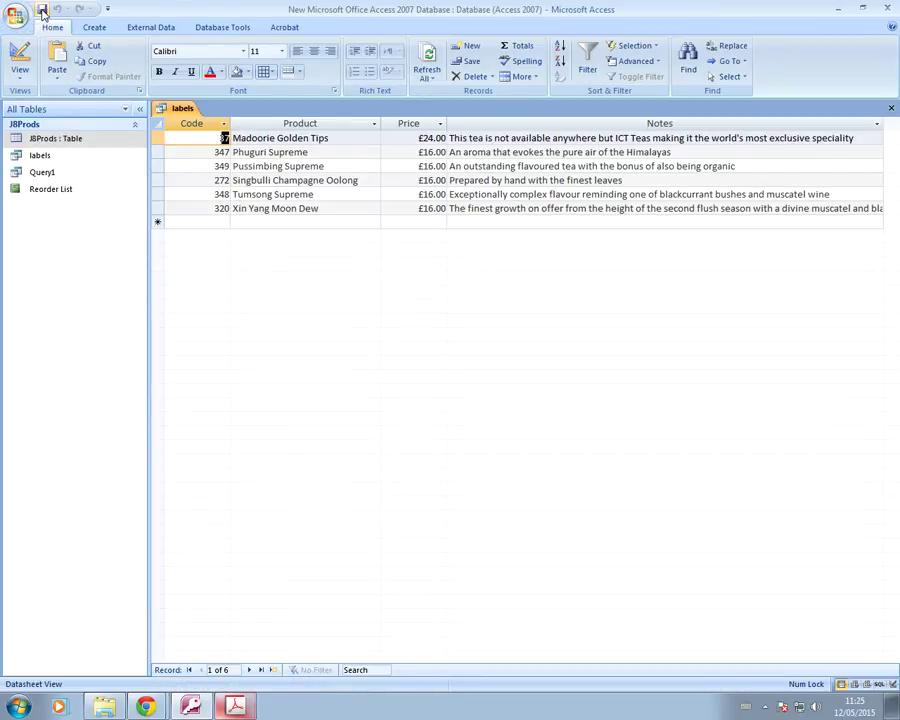
{"action": "left_click", "coordinate": [891, 109]}
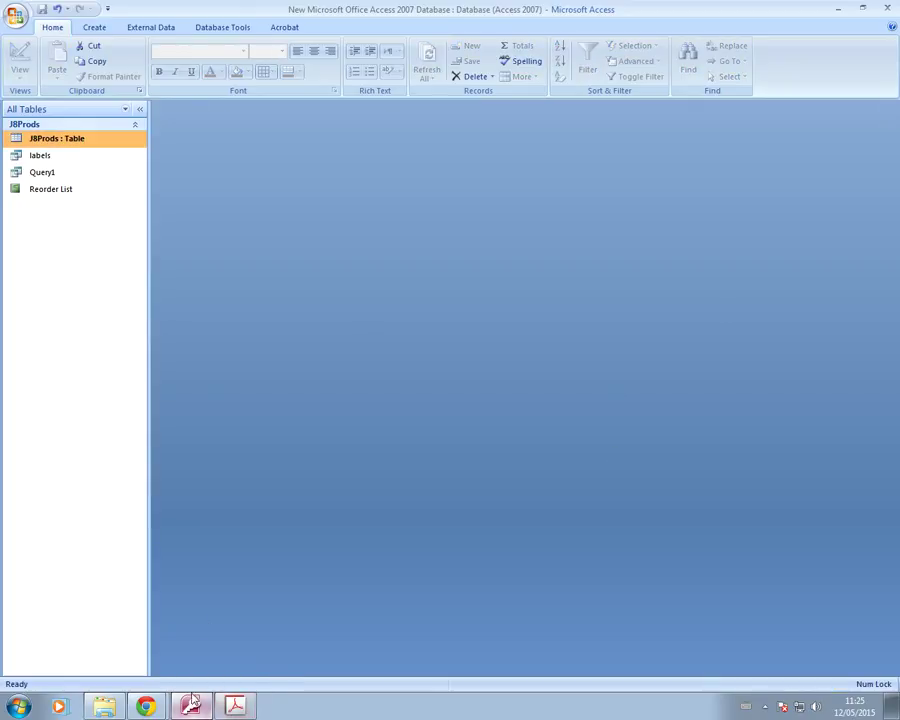
{"action": "left_click", "coordinate": [235, 707]}
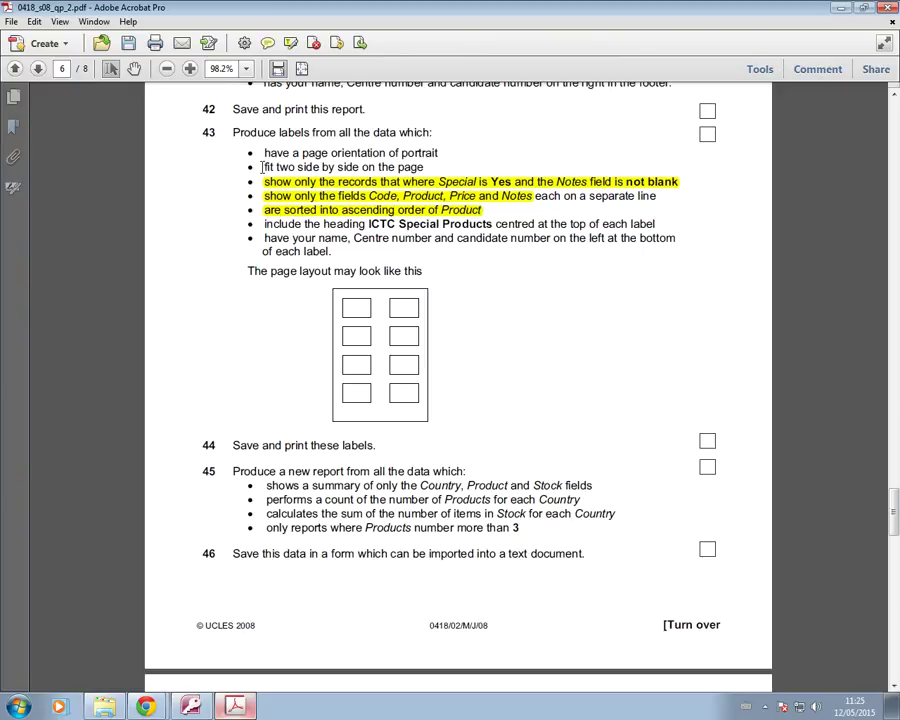
Switch to Access, start the Label Wizard from the labels query and list the metric label sizes.
{"action": "left_click", "coordinate": [190, 707]}
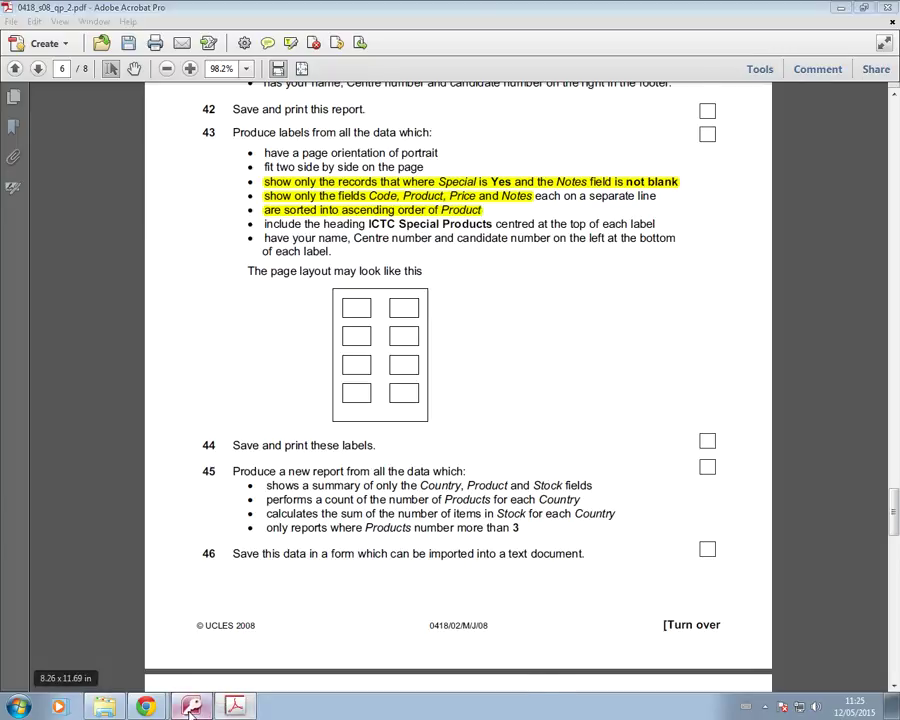
{"action": "left_click", "coordinate": [9, 157]}
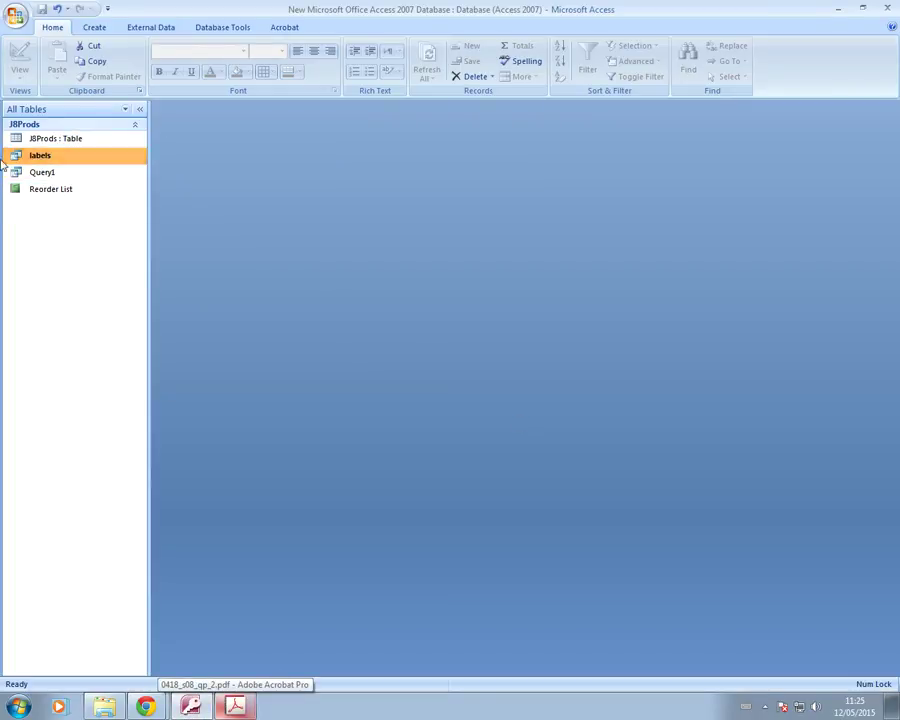
{"action": "left_click", "coordinate": [98, 28]}
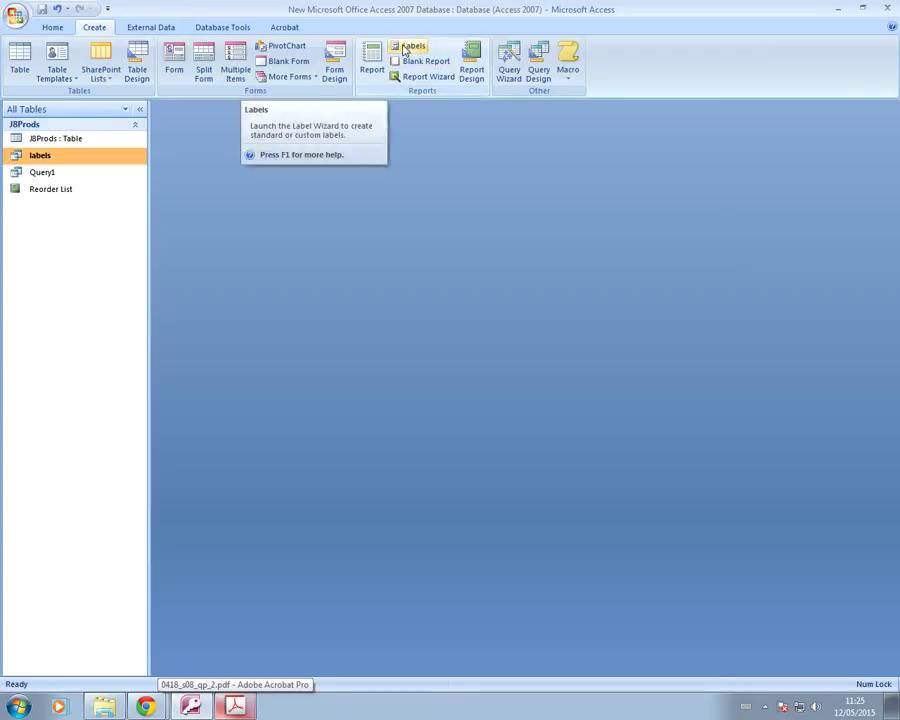
{"action": "left_click", "coordinate": [405, 50]}
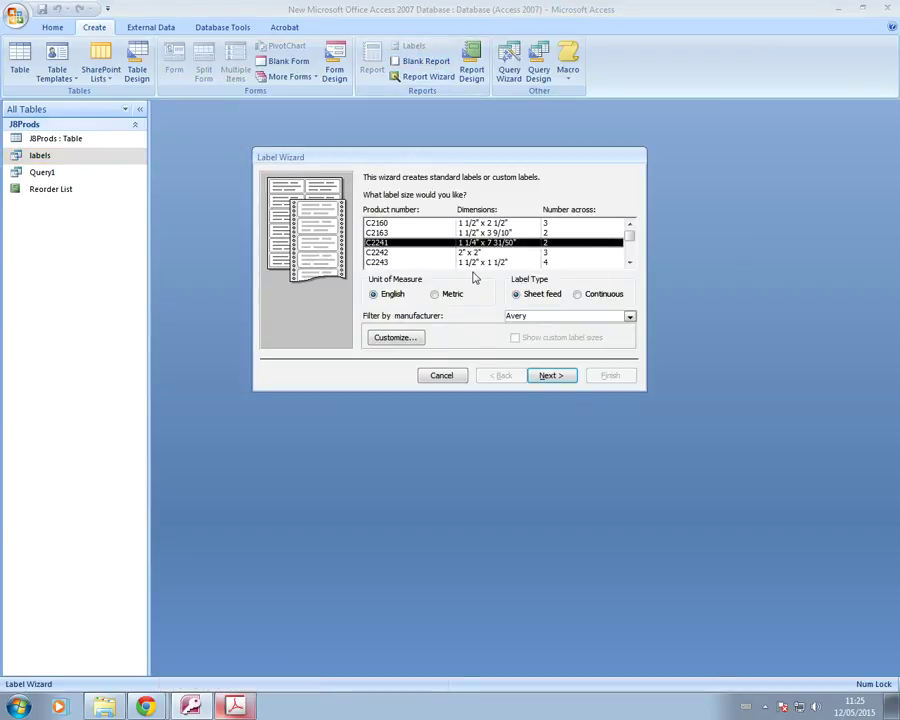
{"action": "left_click", "coordinate": [436, 293]}
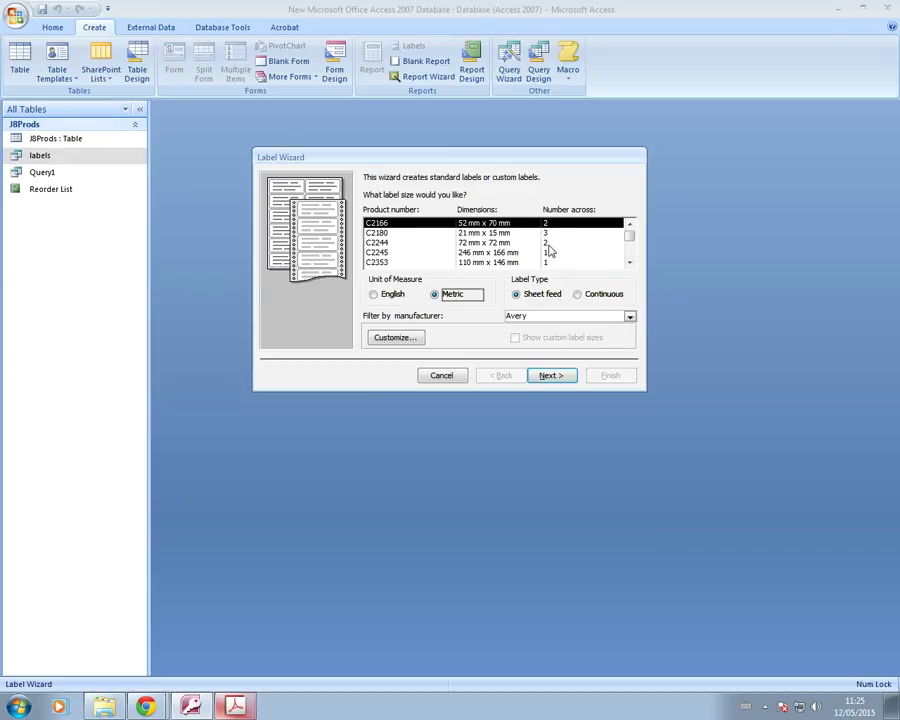
Switch to the Acrobat exam paper and highlight the requirement to fit two side by side on the page.
{"action": "left_click", "coordinate": [235, 707]}
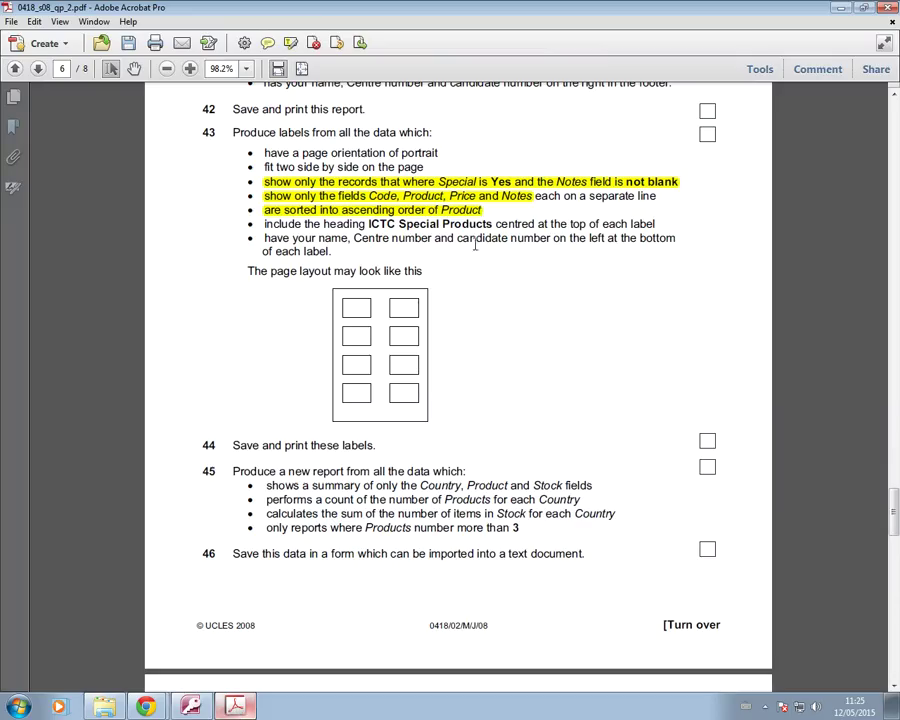
{"action": "left_click_drag", "start_coordinate": [259, 167], "coordinate": [424, 168]}
{"action": "left_click", "coordinate": [300, 47]}
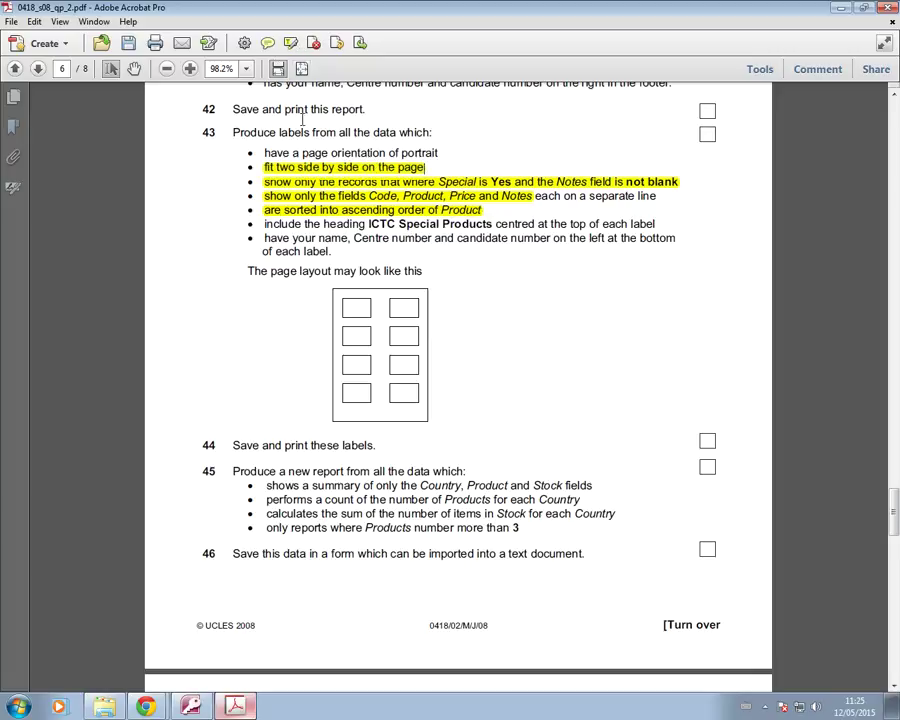
Switch to Access, choose the English-unit Avery label C2241 with two across, and accept the default text appearance.
{"action": "left_click", "coordinate": [190, 707]}
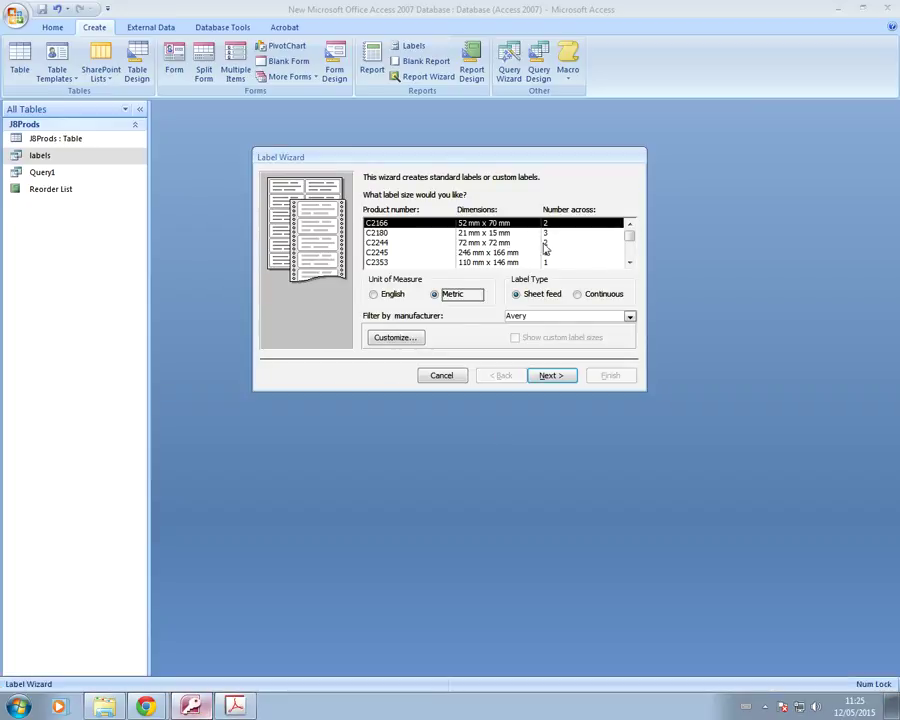
{"action": "left_click", "coordinate": [449, 244]}
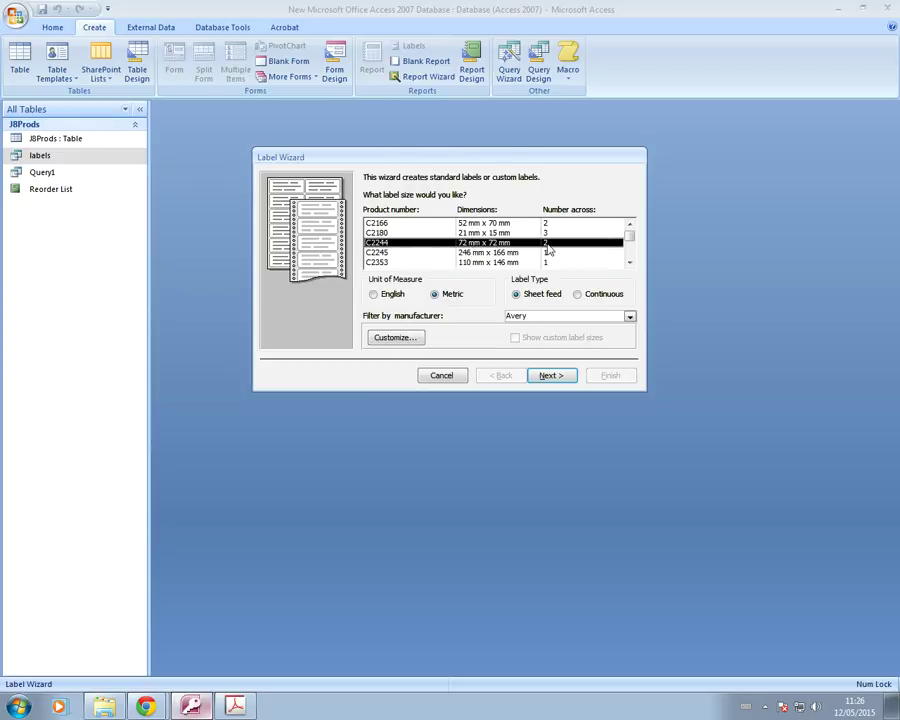
{"action": "left_click", "coordinate": [373, 295]}
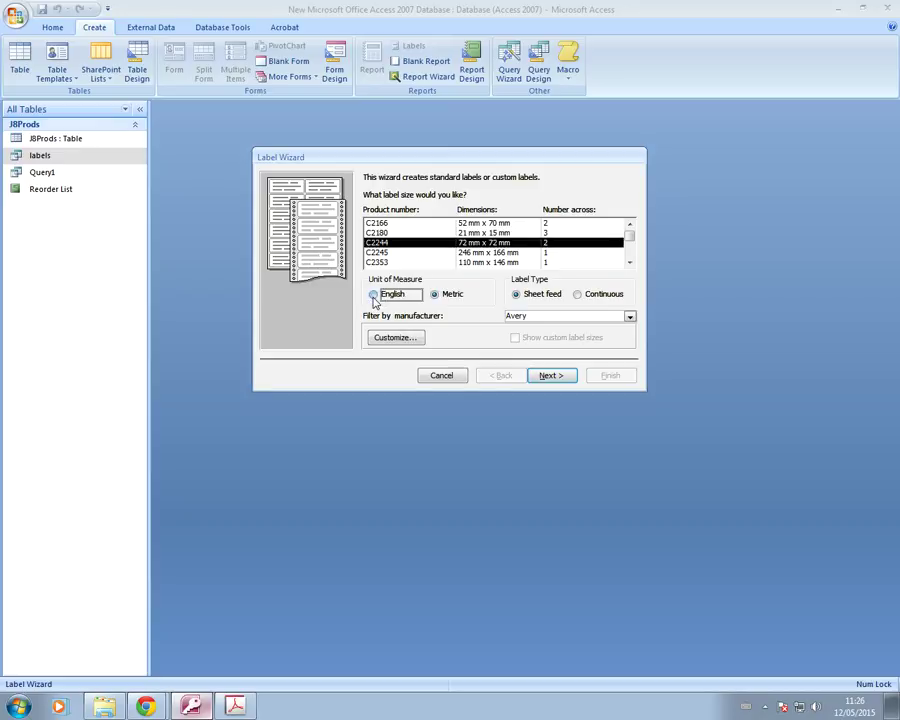
{"action": "left_click", "coordinate": [462, 243]}
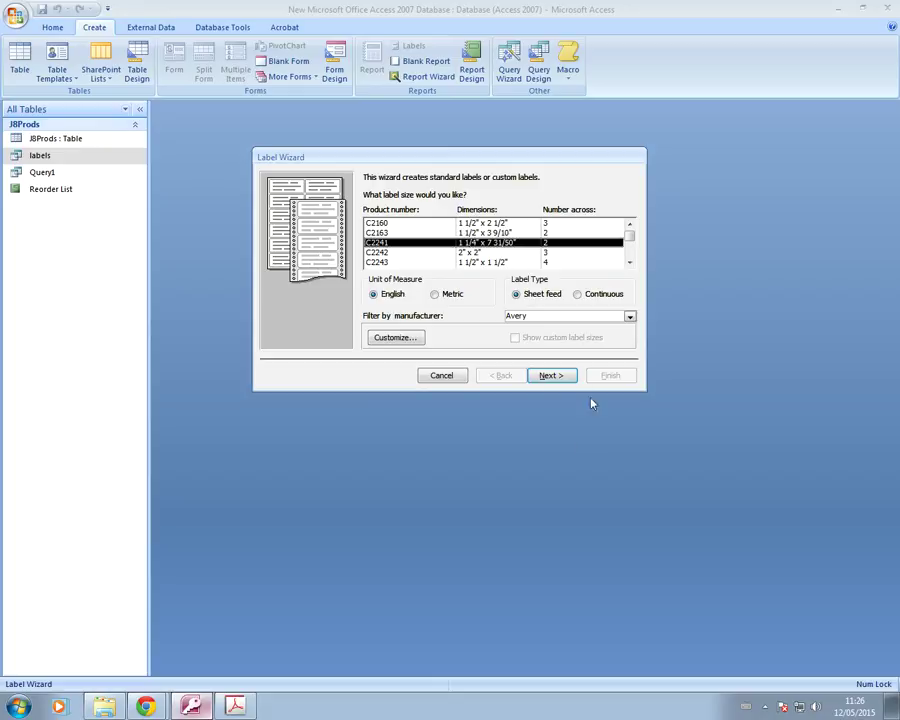
{"action": "left_click", "coordinate": [556, 376]}
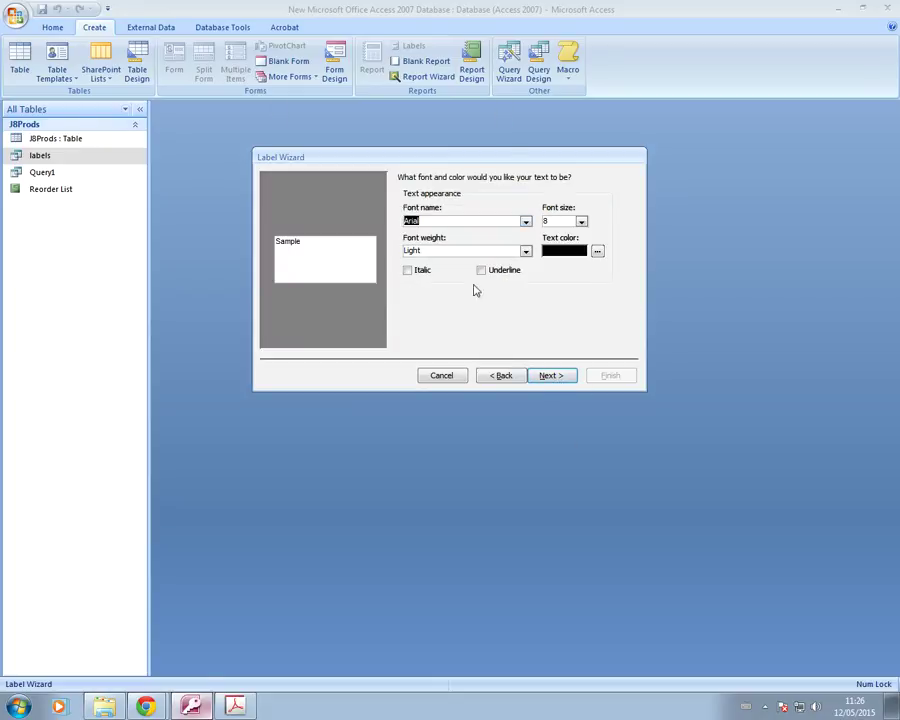
{"action": "left_click", "coordinate": [551, 376]}
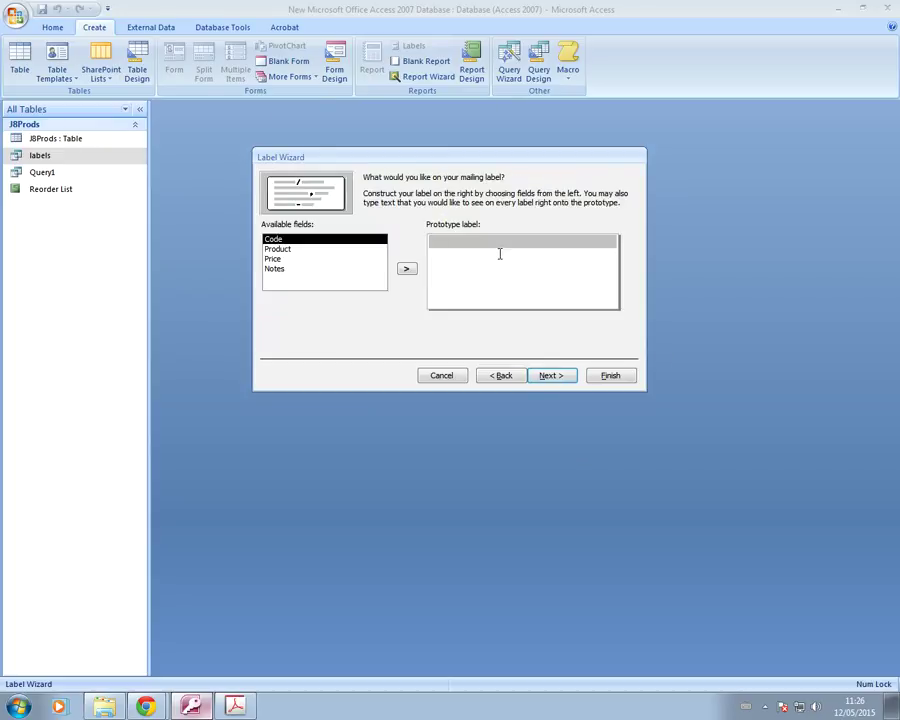
Copy the heading ICTC Special Products from the Acrobat exam paper and paste it as the first line of the prototype label in Access.
{"action": "left_click", "coordinate": [237, 708]}
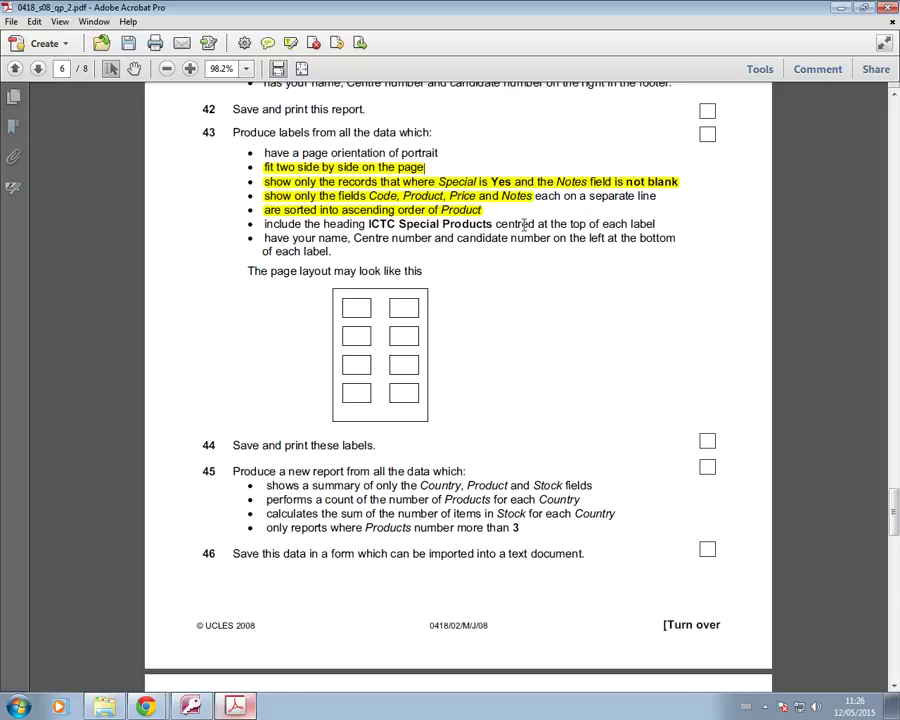
{"action": "left_click_drag", "start_coordinate": [369, 225], "coordinate": [442, 227]}
{"action": "key", "text": "ctrl+c"}
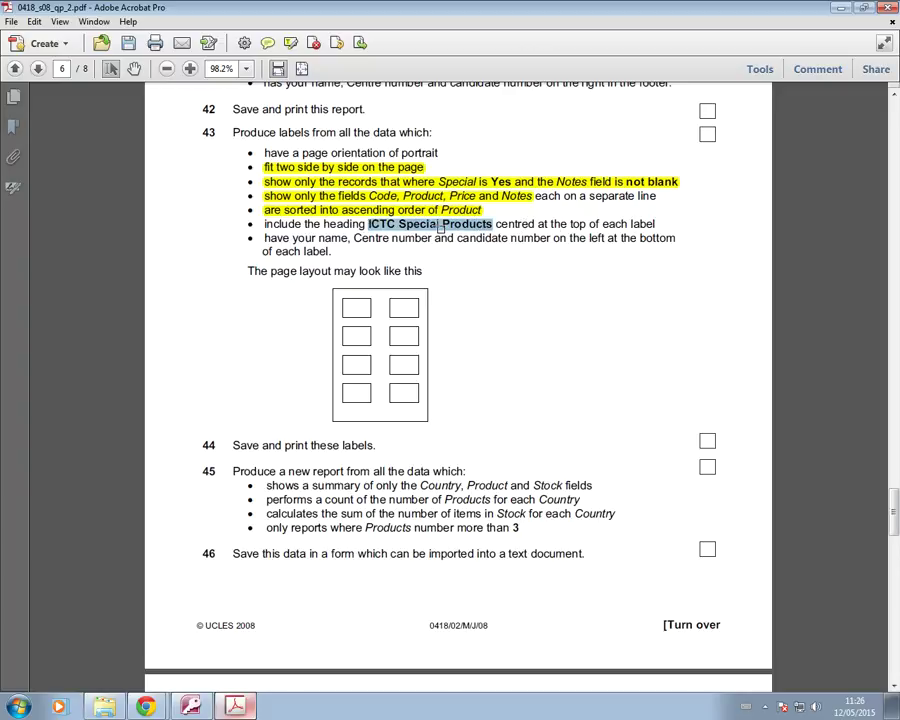
{"action": "left_click", "coordinate": [190, 706]}
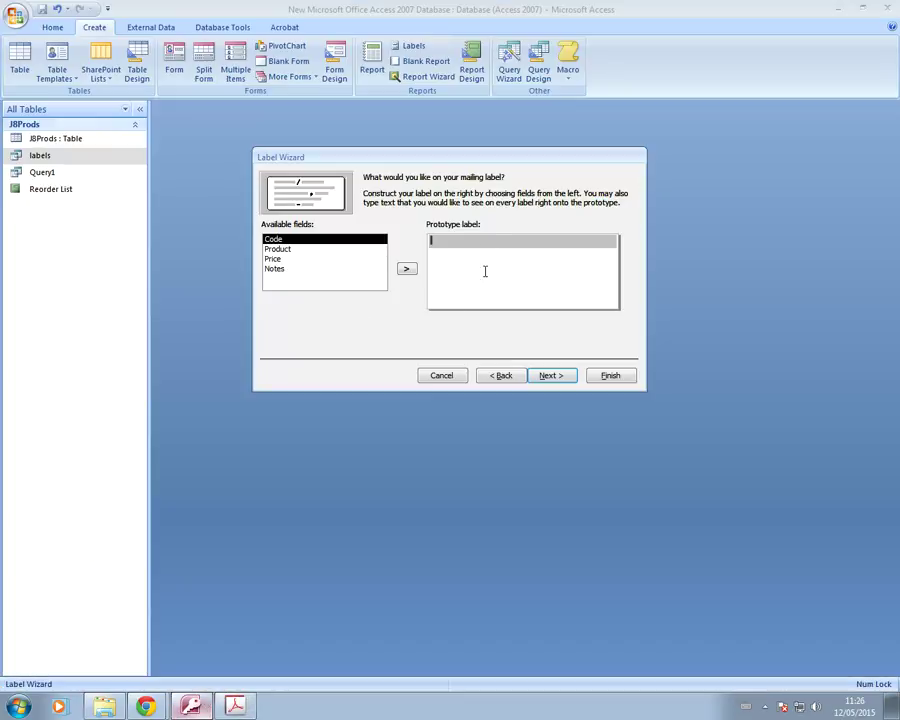
{"action": "key", "text": "ctrl+v"}
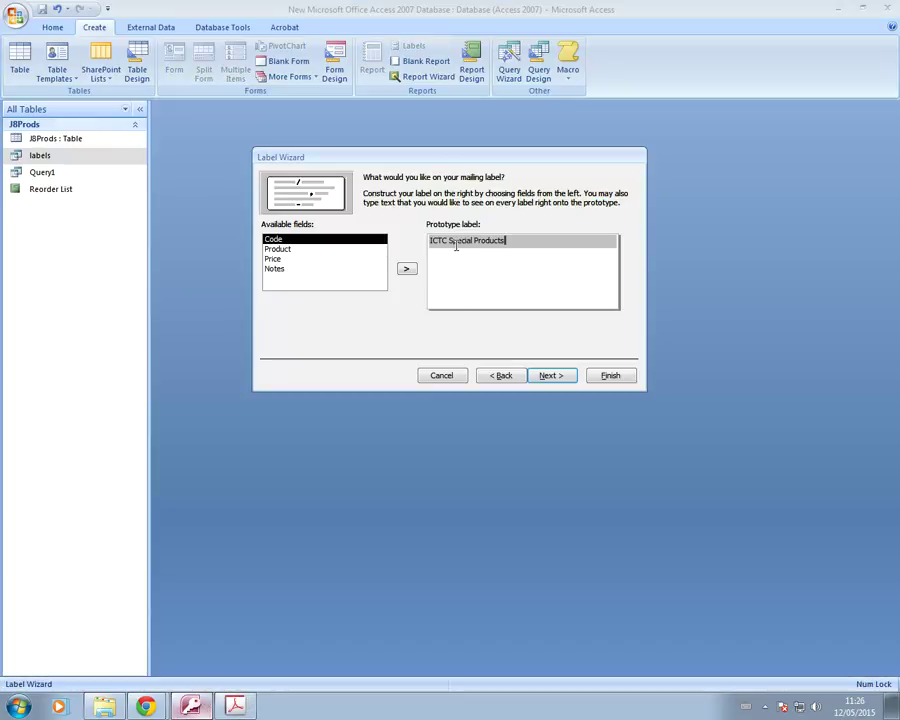
{"action": "key", "text": "Return"}
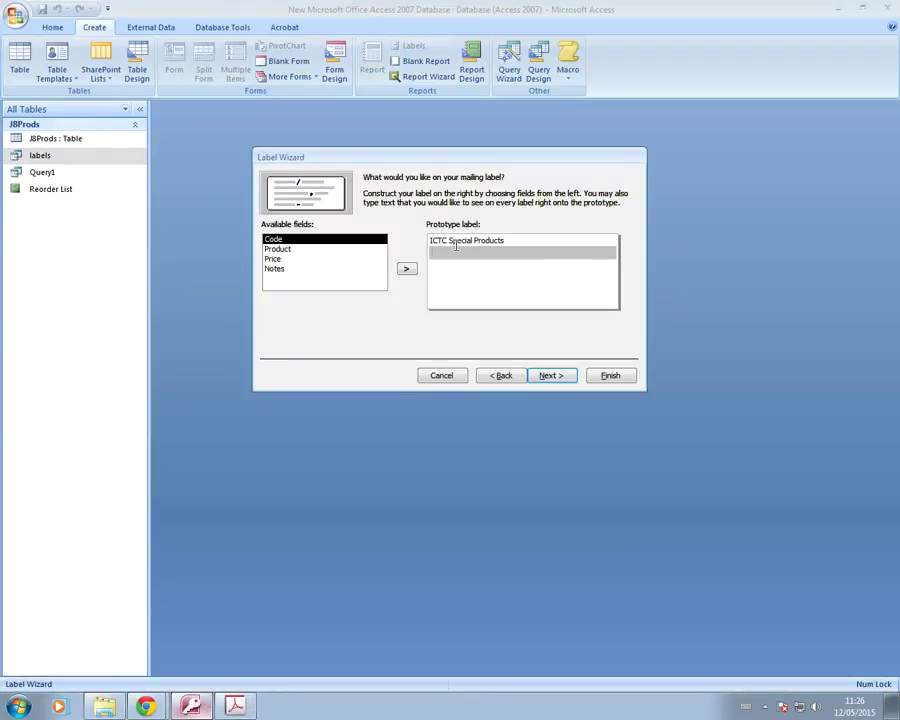
Switch to the Acrobat exam paper and highlight the requirements for each field on a separate line and the centred ICTC Special Products heading.
{"action": "left_click", "coordinate": [235, 706]}
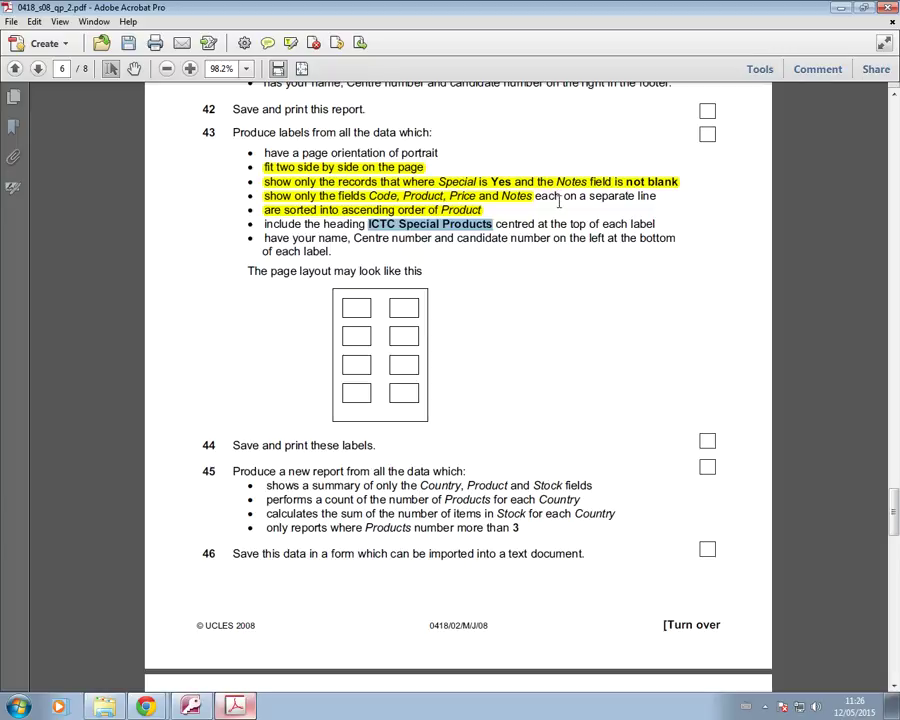
{"action": "left_click_drag", "start_coordinate": [660, 197], "coordinate": [535, 197]}
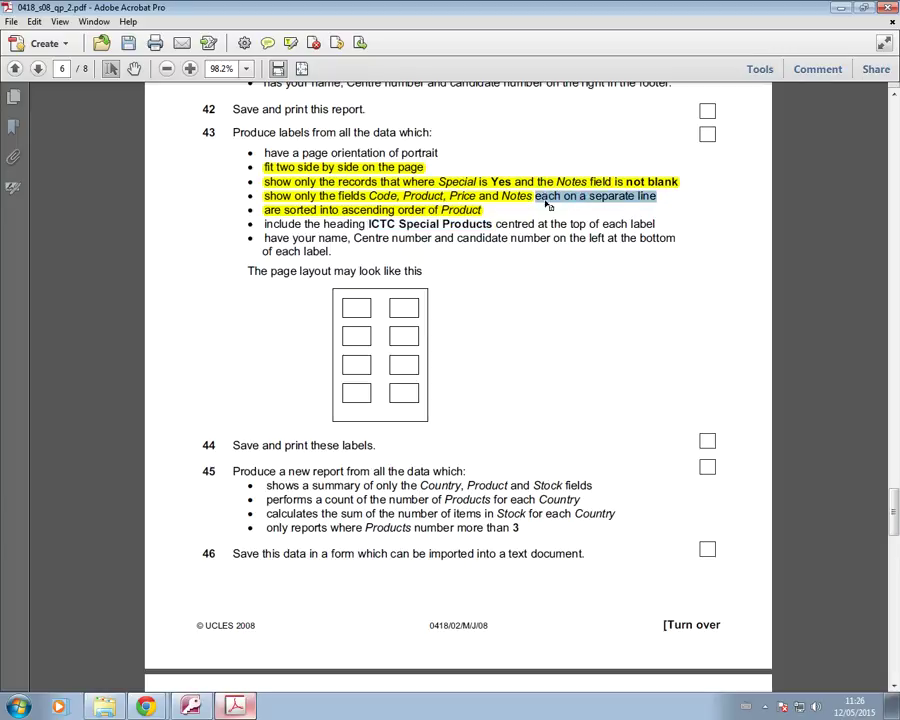
{"action": "left_click", "coordinate": [289, 44]}
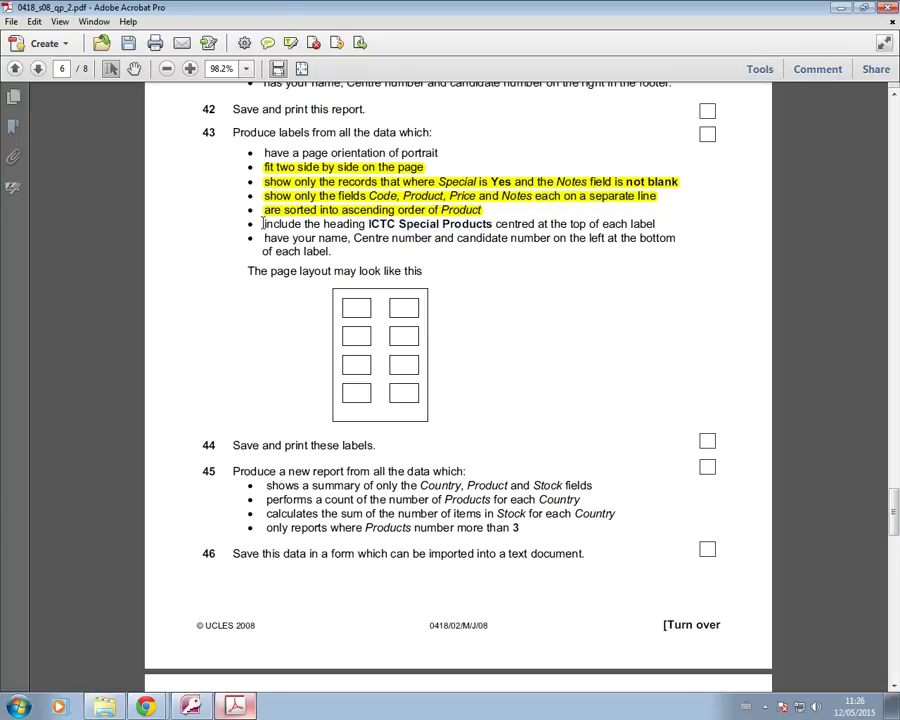
{"action": "left_click_drag", "start_coordinate": [263, 224], "coordinate": [656, 226]}
{"action": "left_click", "coordinate": [289, 44]}
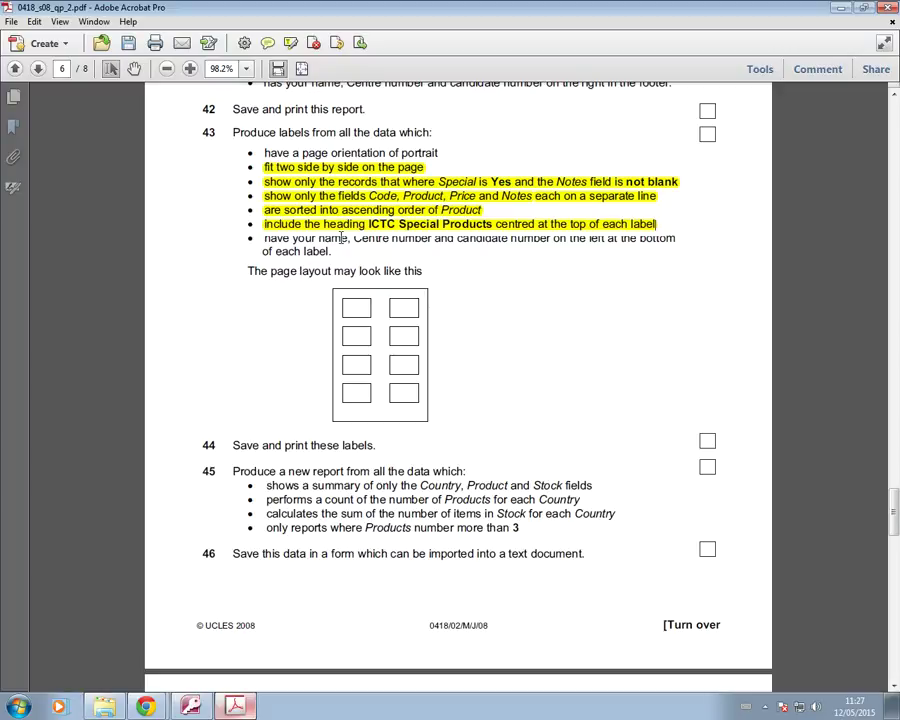
{"action": "left_click", "coordinate": [688, 223]}
Switch to Access and place the Code field on the prototype label's second line, without a text caption before it.
{"action": "left_click", "coordinate": [192, 707]}
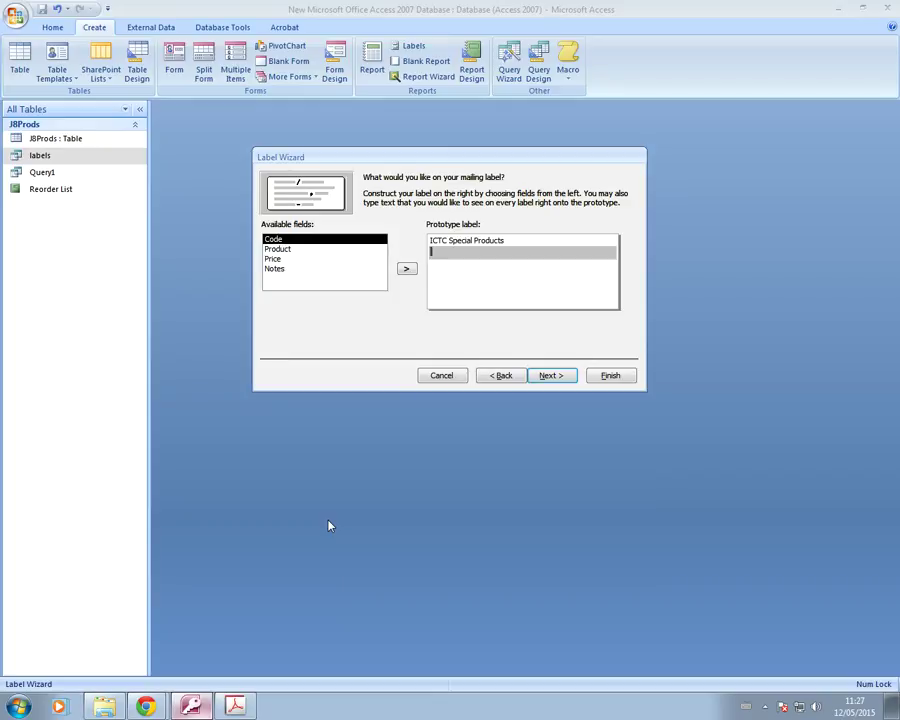
{"action": "type", "text": "Code:"}
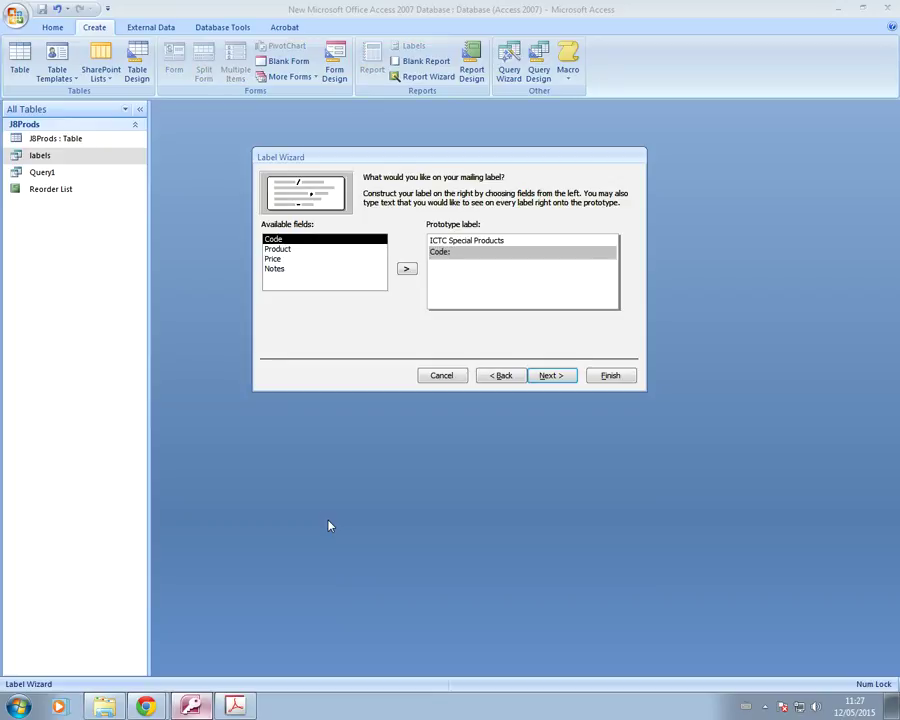
{"action": "left_click", "coordinate": [406, 270]}
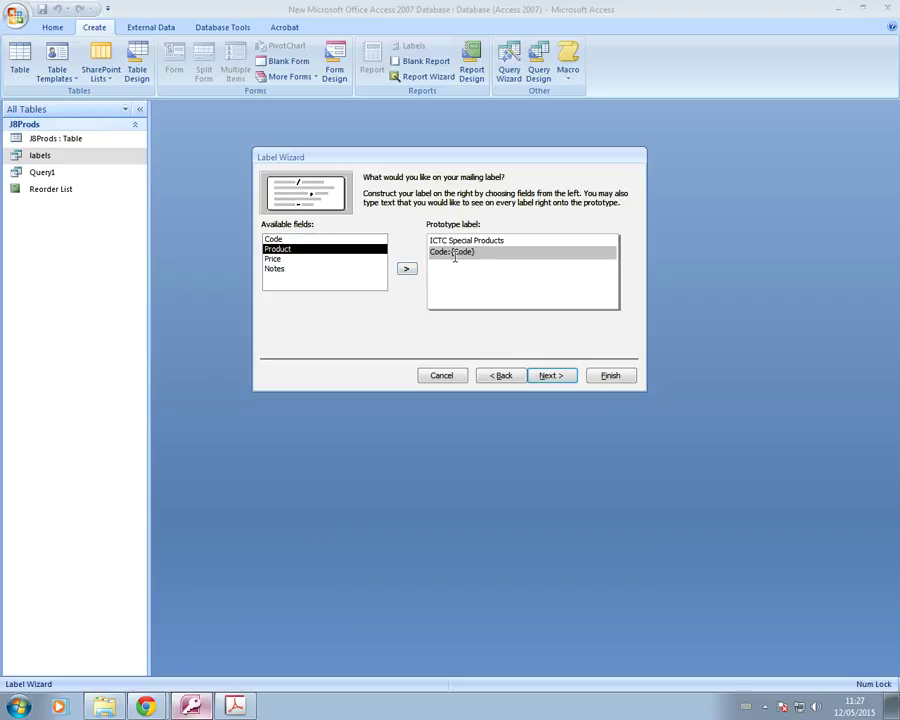
{"action": "key", "text": "BackSpace"}
{"action": "key", "text": "BackSpace"}
{"action": "key", "text": "BackSpace"}
{"action": "key", "text": "BackSpace"}
{"action": "key", "text": "BackSpace"}
{"action": "key", "text": "Return"}
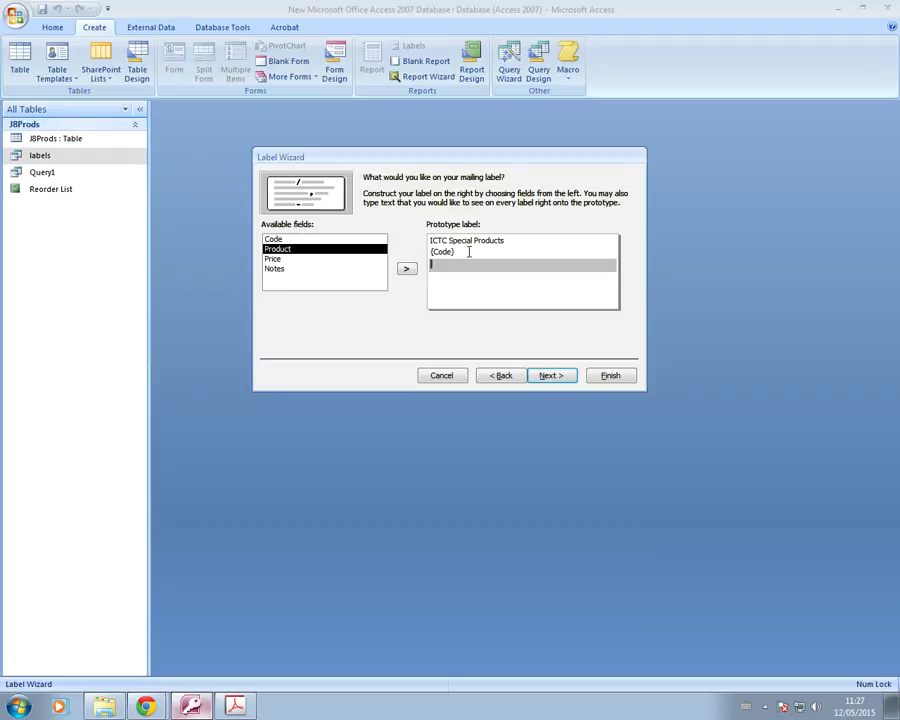
Add the Product, Price and Notes fields to the prototype label, each on its own line below Code.
{"action": "left_click", "coordinate": [407, 268]}
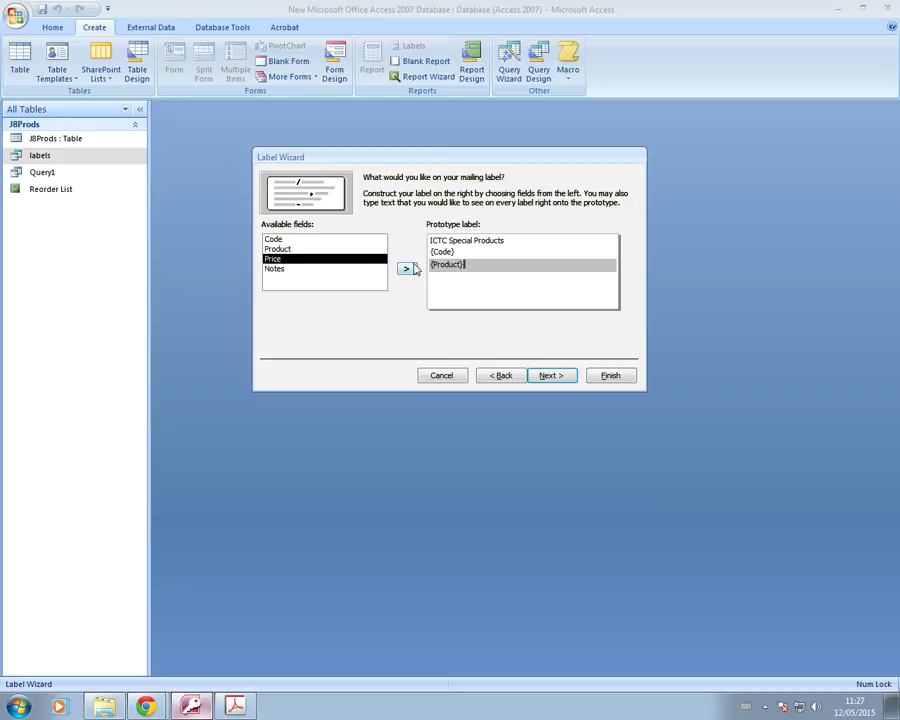
{"action": "key", "text": "Return"}
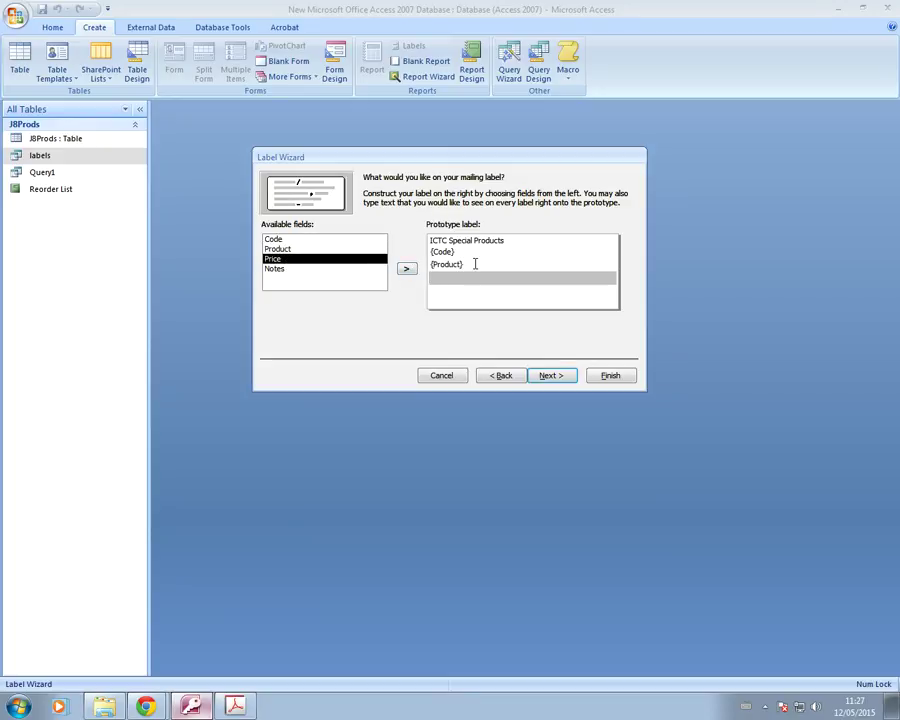
{"action": "left_click", "coordinate": [406, 268]}
{"action": "key", "text": "Return"}
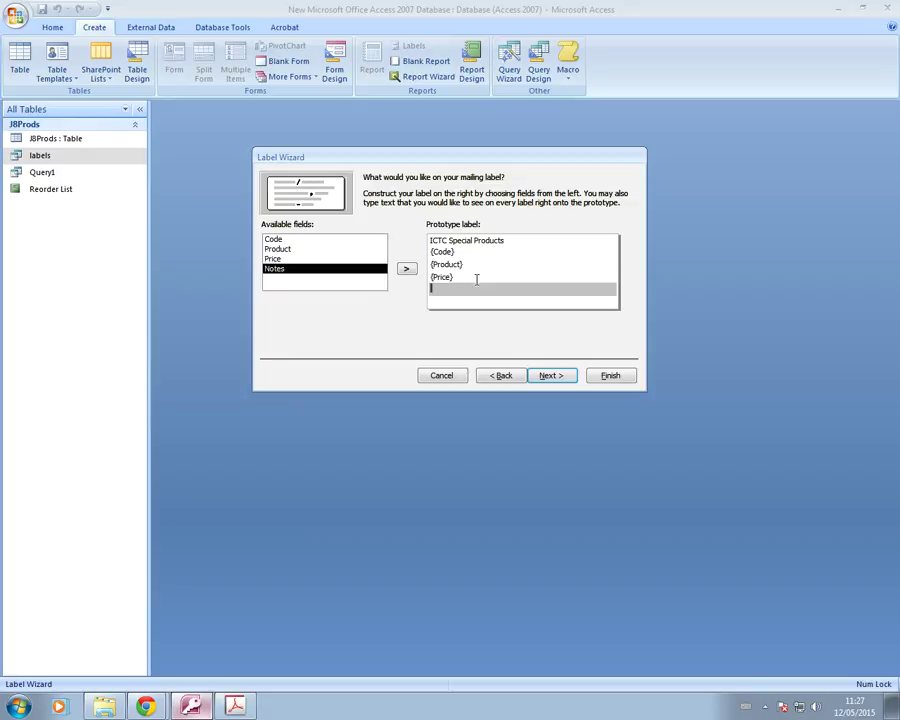
{"action": "left_click", "coordinate": [406, 268]}
{"action": "key", "text": "Return"}
Switch to the Acrobat exam paper and highlight the requirement for name, Centre number and candidate number at the bottom of each label.
{"action": "key", "text": "alt+Tab"}
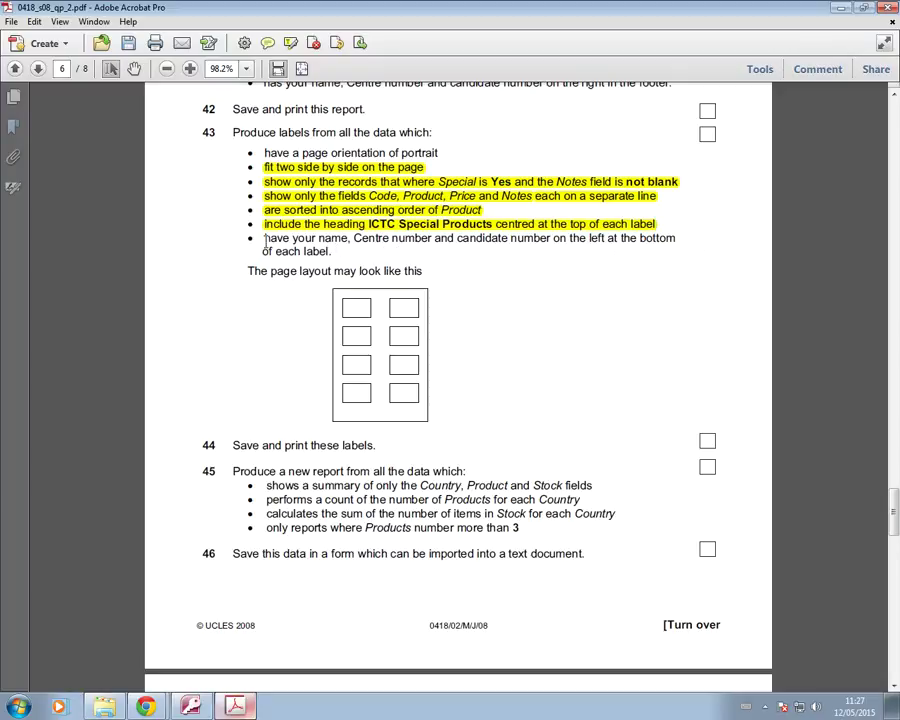
{"action": "left_click_drag", "start_coordinate": [265, 239], "coordinate": [335, 253]}
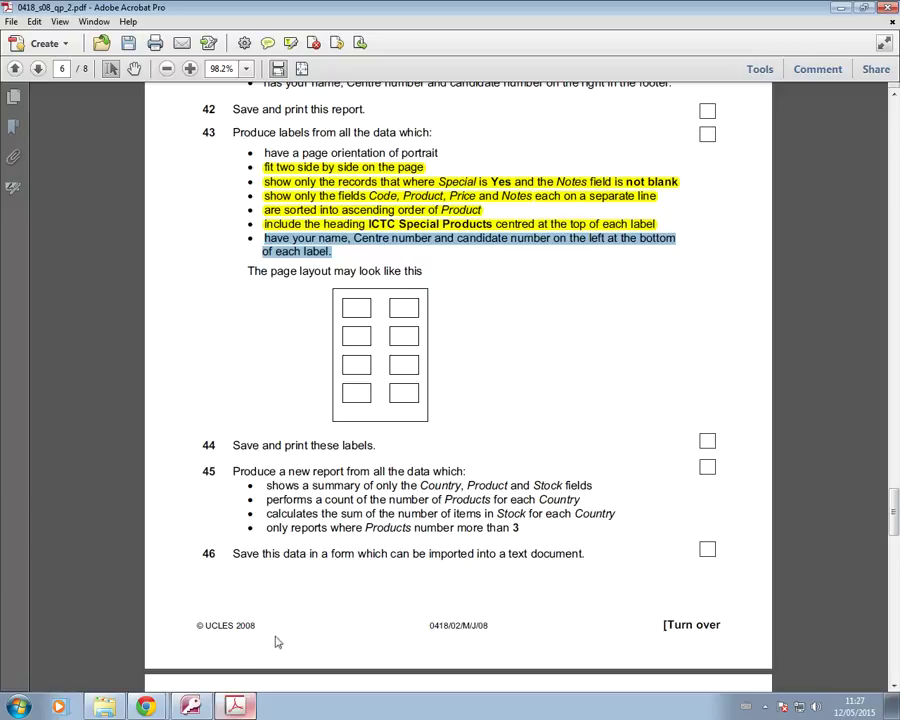
{"action": "left_click", "coordinate": [290, 45]}
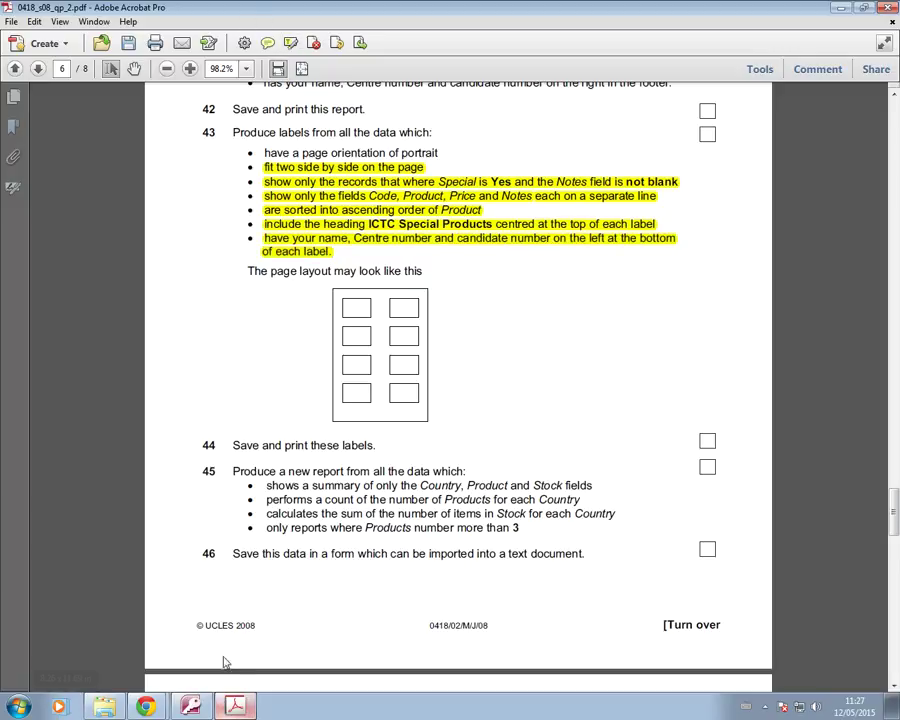
Switch to Access, add the text Candidate details as the prototype label's last line, and finish the wizard with its default report name.
{"action": "left_click", "coordinate": [190, 707]}
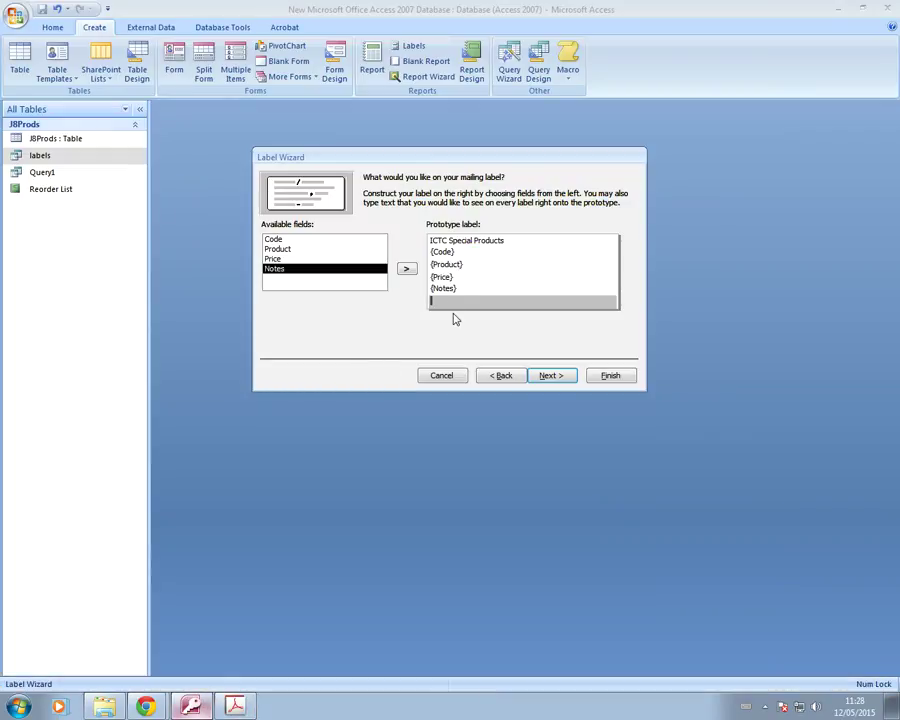
{"action": "type", "text": "Candidate details"}
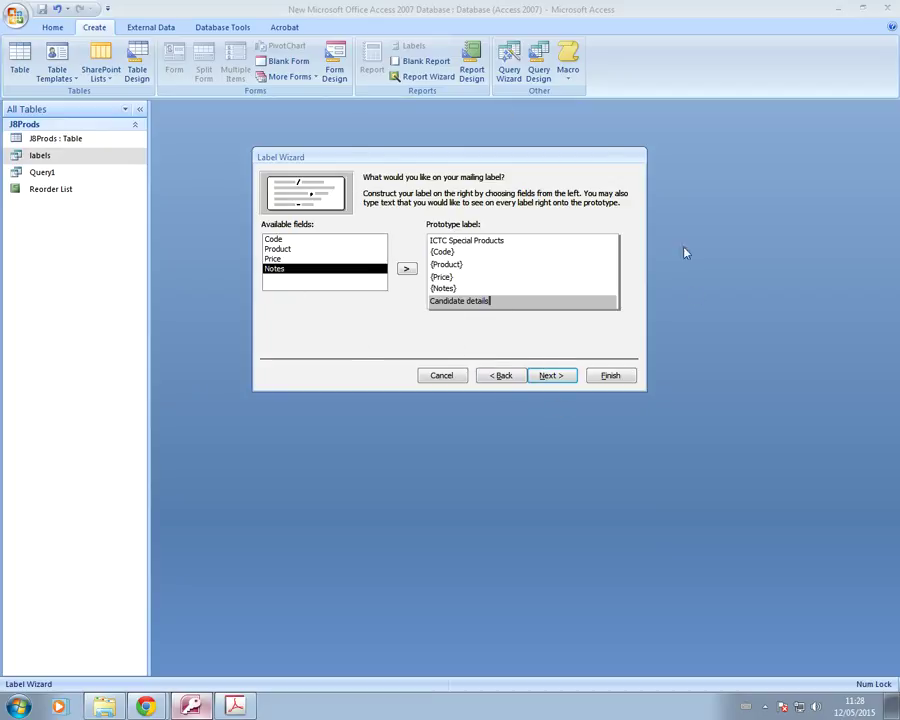
{"action": "left_click", "coordinate": [560, 377]}
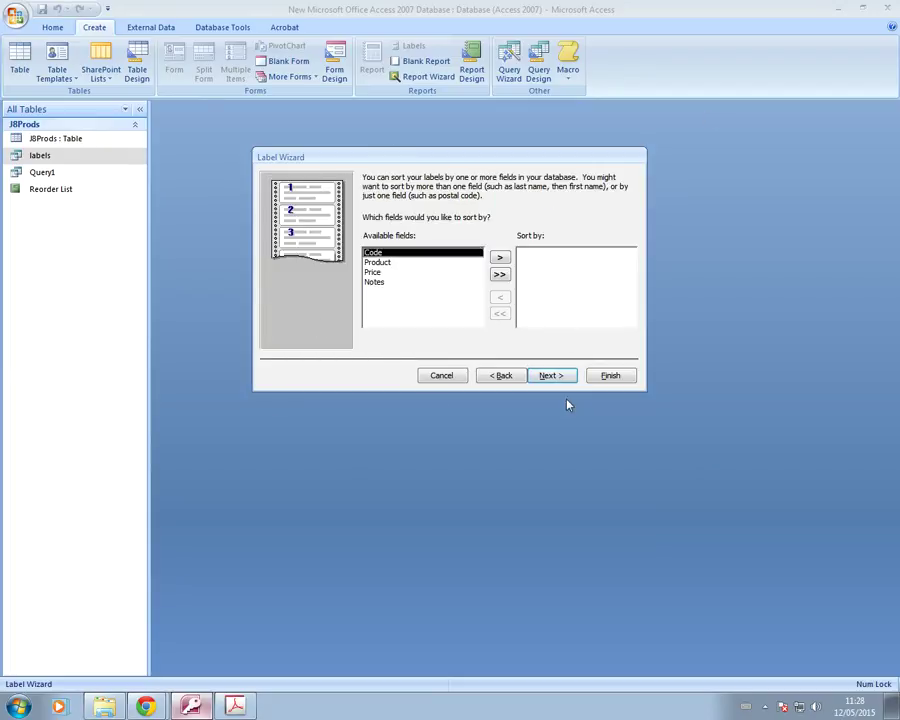
{"action": "left_click", "coordinate": [561, 383]}
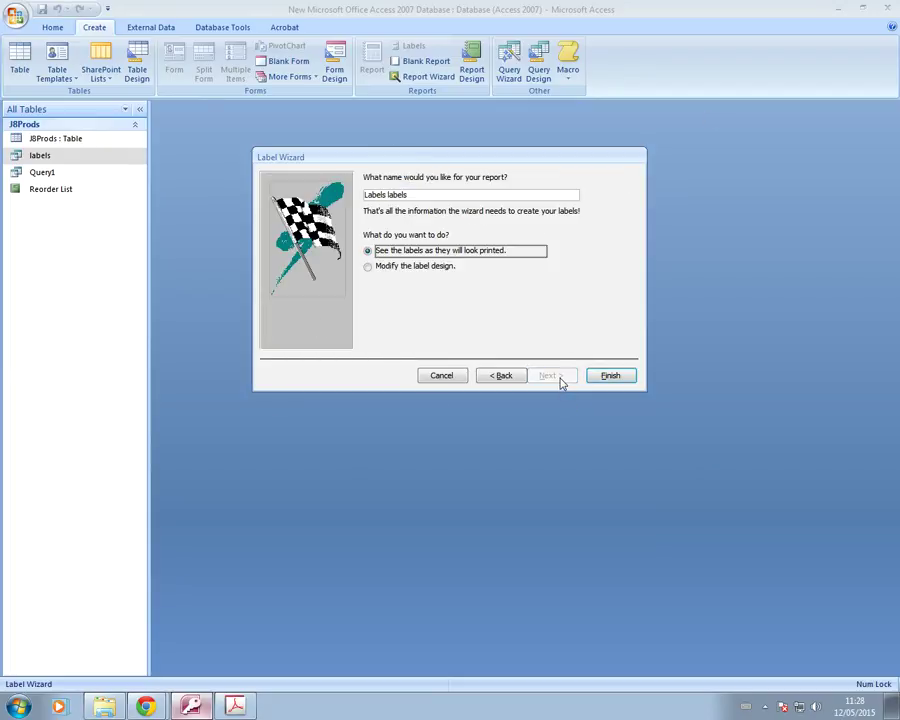
{"action": "left_click", "coordinate": [630, 375]}
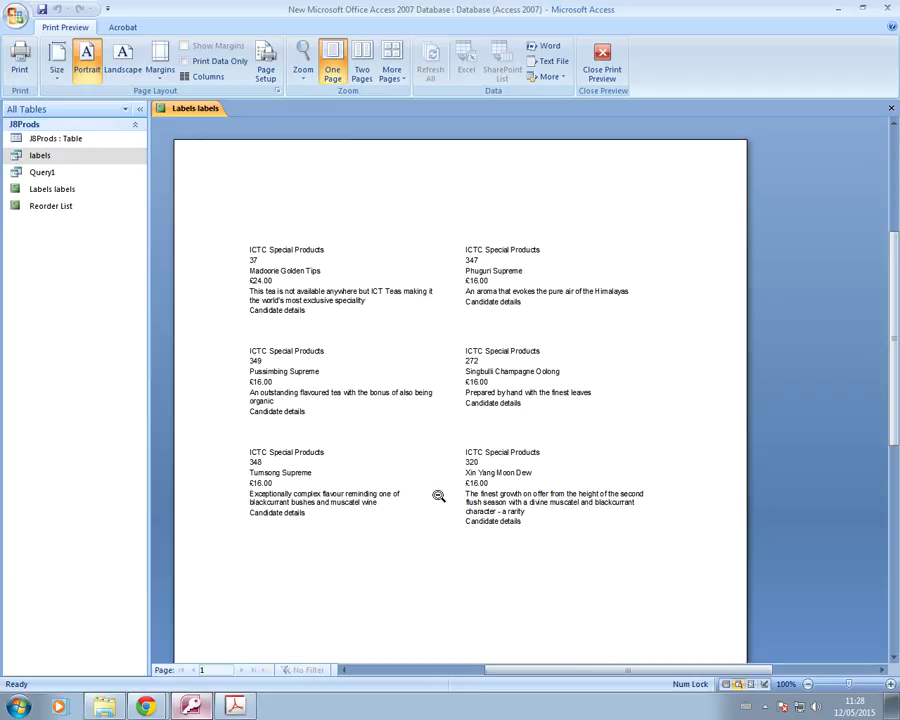
Switch to the Acrobat exam paper and highlight the word may in the sentence about the page layout.
{"action": "key", "text": "alt+Tab"}
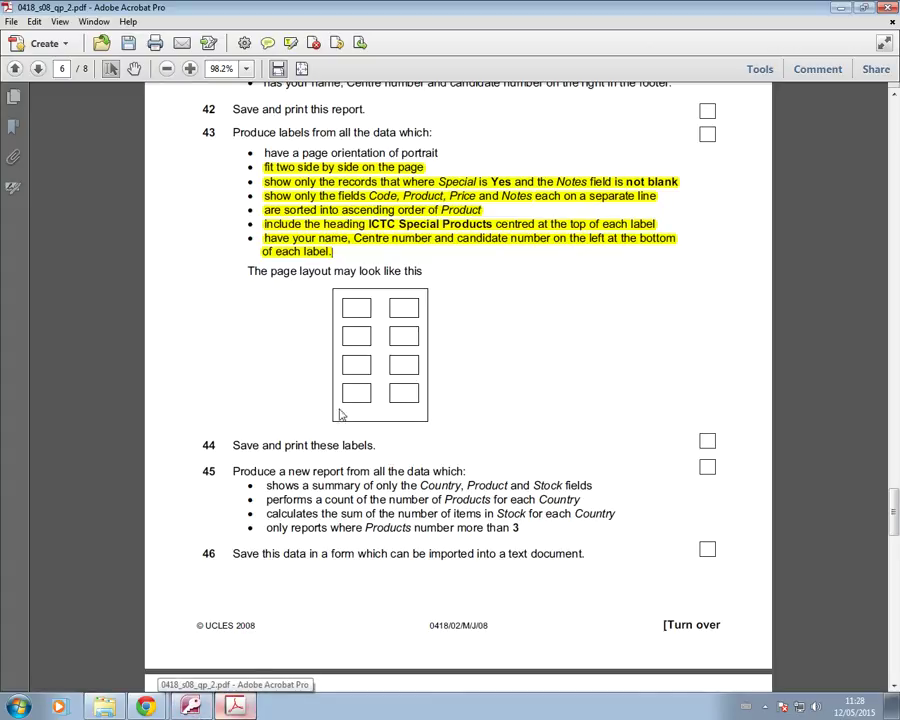
{"action": "double_click", "coordinate": [336, 271]}
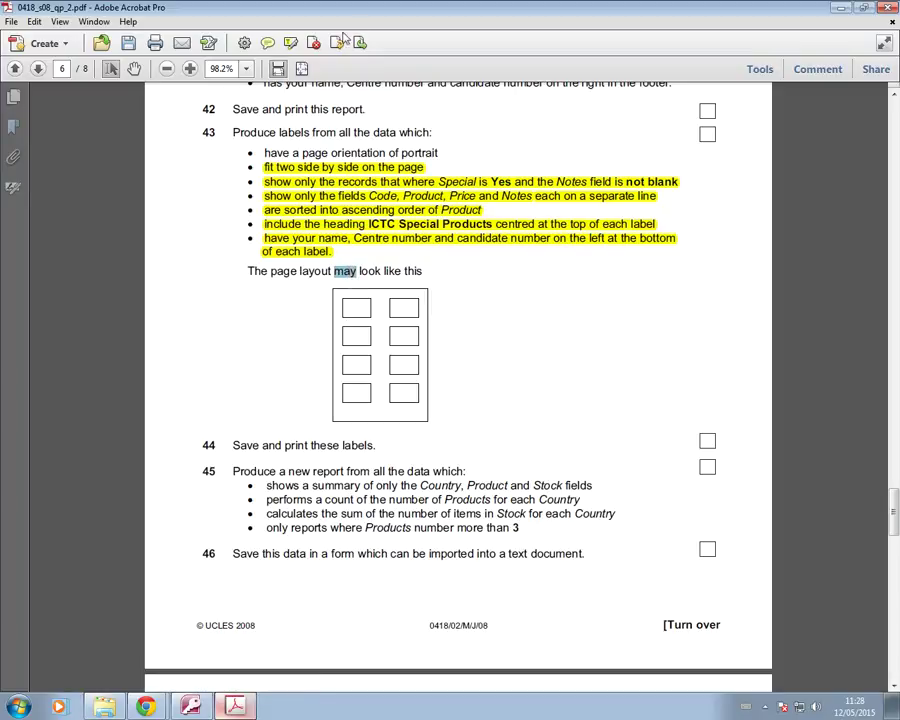
{"action": "left_click", "coordinate": [290, 42]}
Switch to Access and check the records of the labels query against the label preview.
{"action": "left_click", "coordinate": [190, 706]}
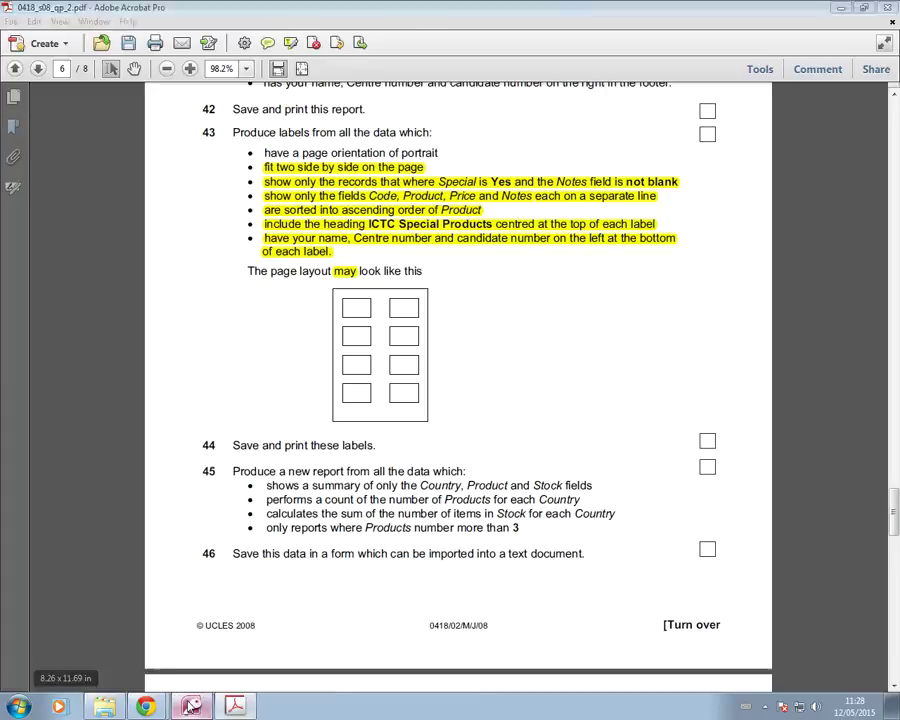
{"action": "double_click", "coordinate": [40, 156]}
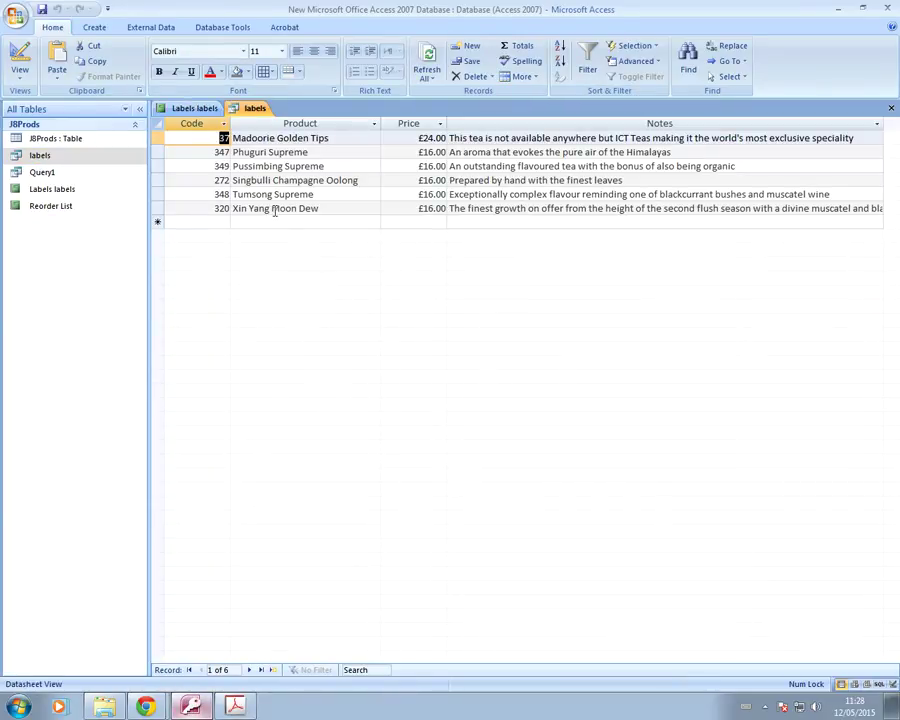
{"action": "left_click", "coordinate": [891, 108]}
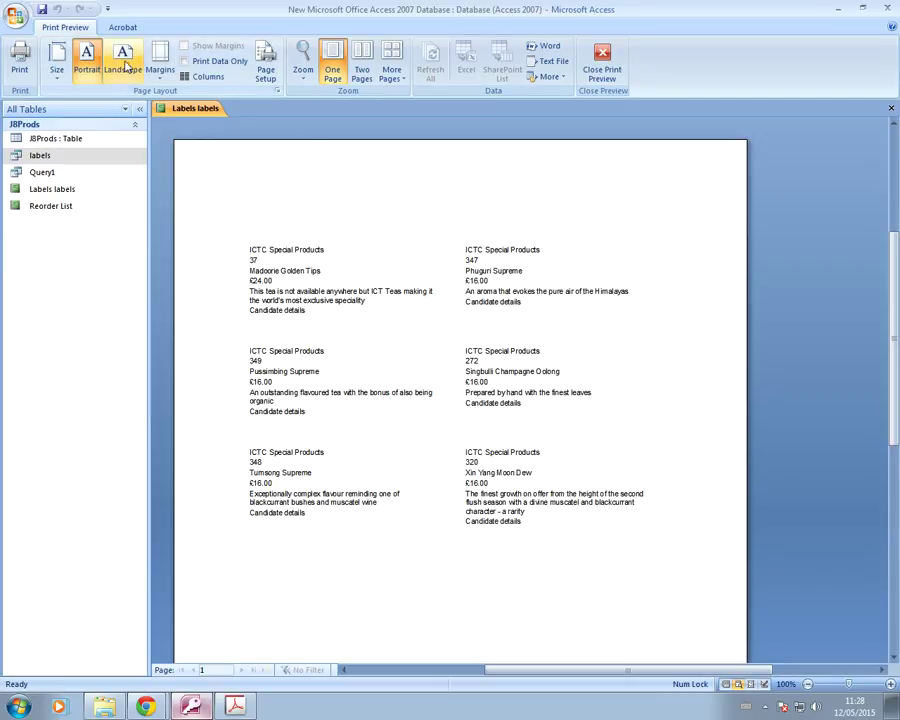
Set both the left and right page margins of the labels report to 6 mm.
{"action": "left_click", "coordinate": [157, 78]}
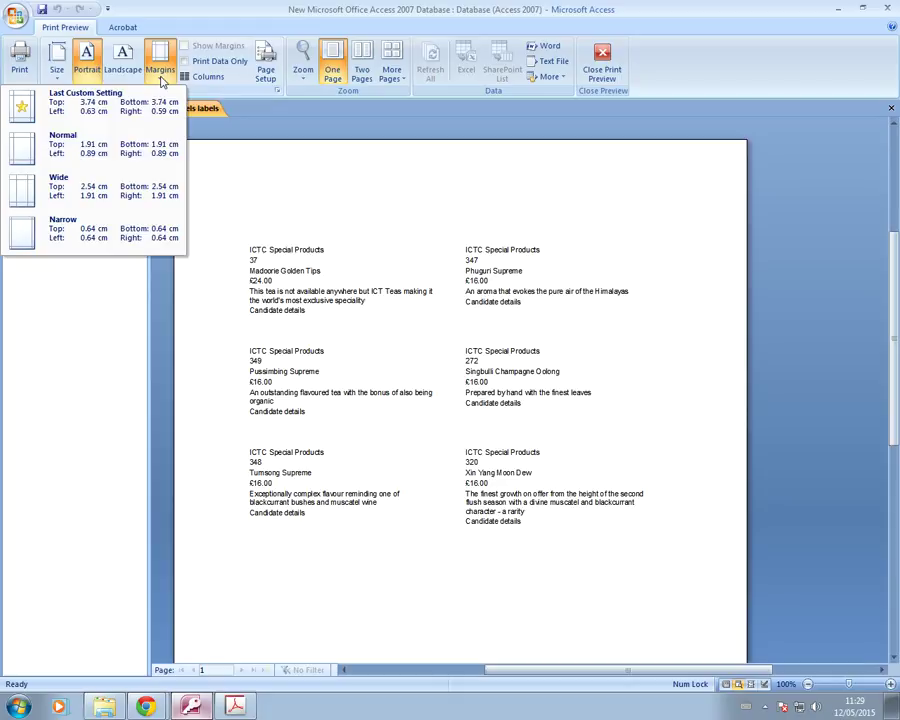
{"action": "left_click", "coordinate": [275, 80]}
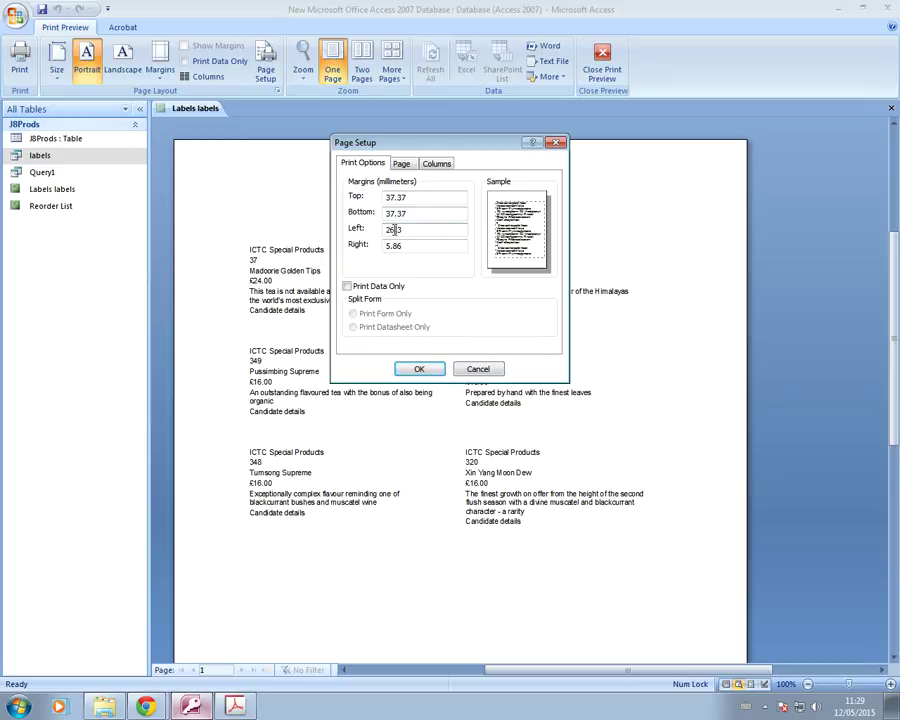
{"action": "left_click_drag", "start_coordinate": [404, 229], "coordinate": [346, 228]}
{"action": "type", "text": "6"}
{"action": "left_click_drag", "start_coordinate": [402, 245], "coordinate": [350, 244]}
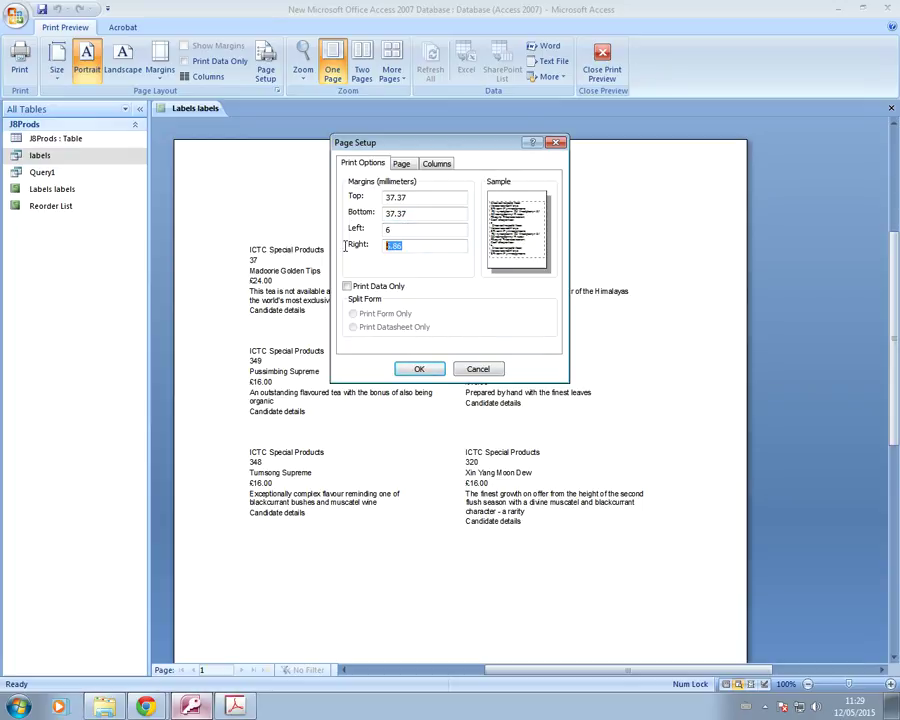
{"action": "type", "text": "6"}
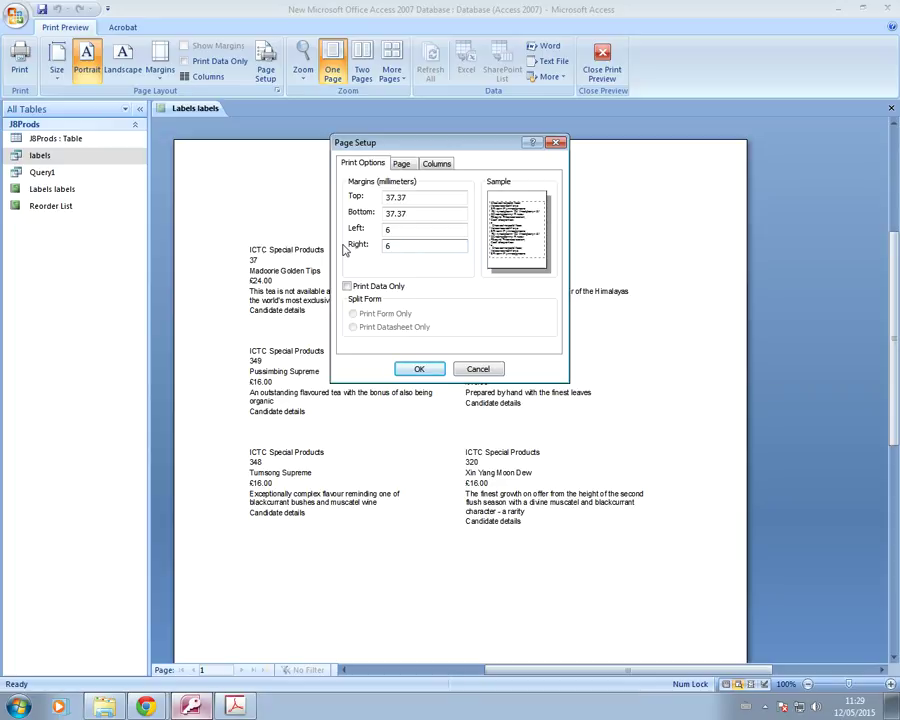
{"action": "left_click", "coordinate": [420, 369]}
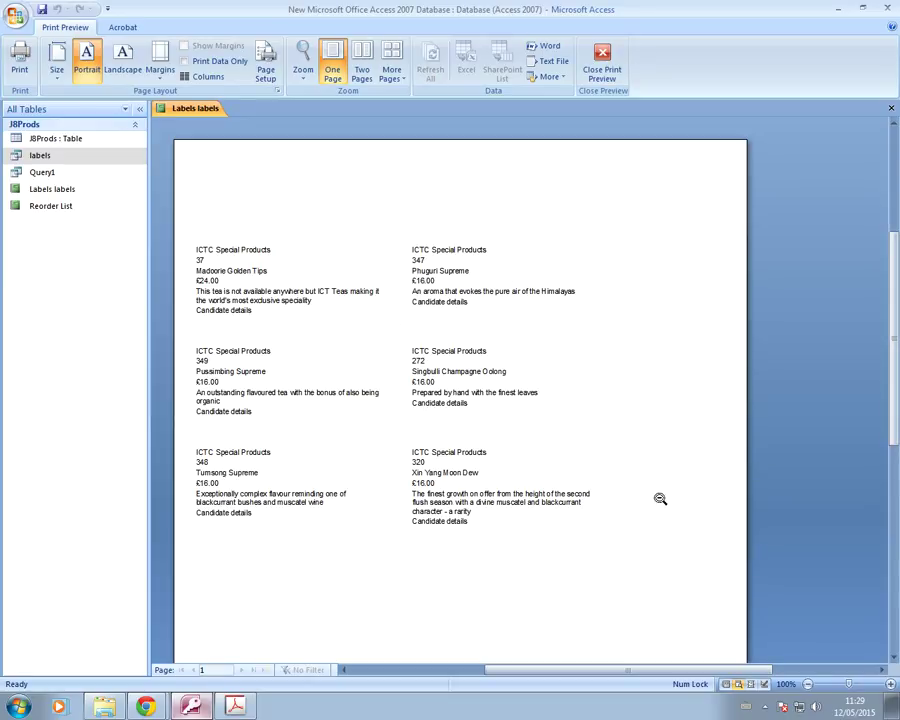
Widen the label design to about 11.6 cm and all its text boxes to about 10.6 cm, and preview the labels.
{"action": "left_click", "coordinate": [601, 72]}
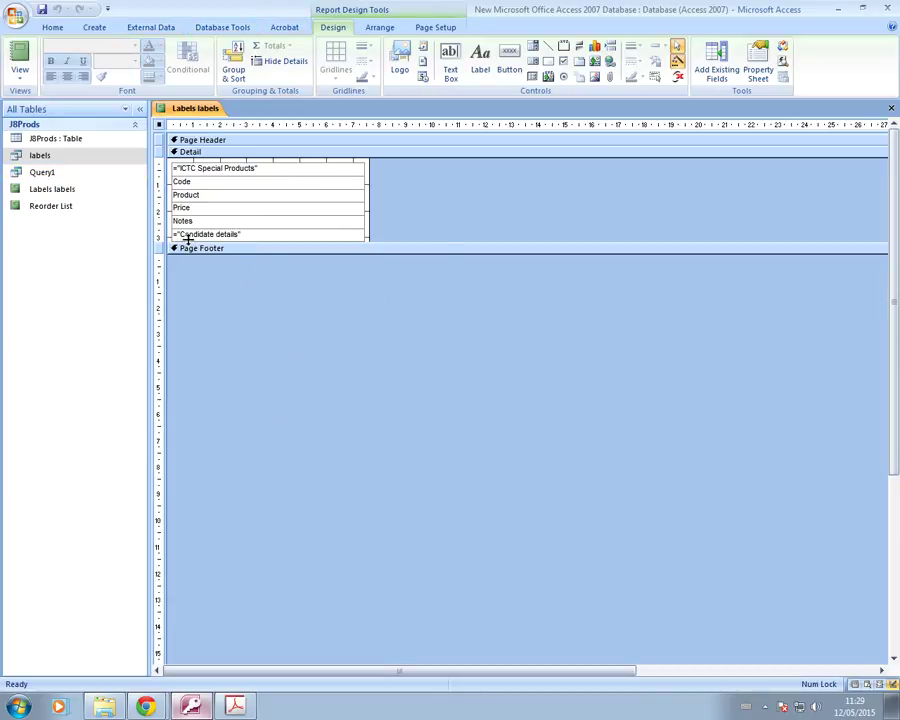
{"action": "left_click_drag", "start_coordinate": [369, 168], "coordinate": [475, 181]}
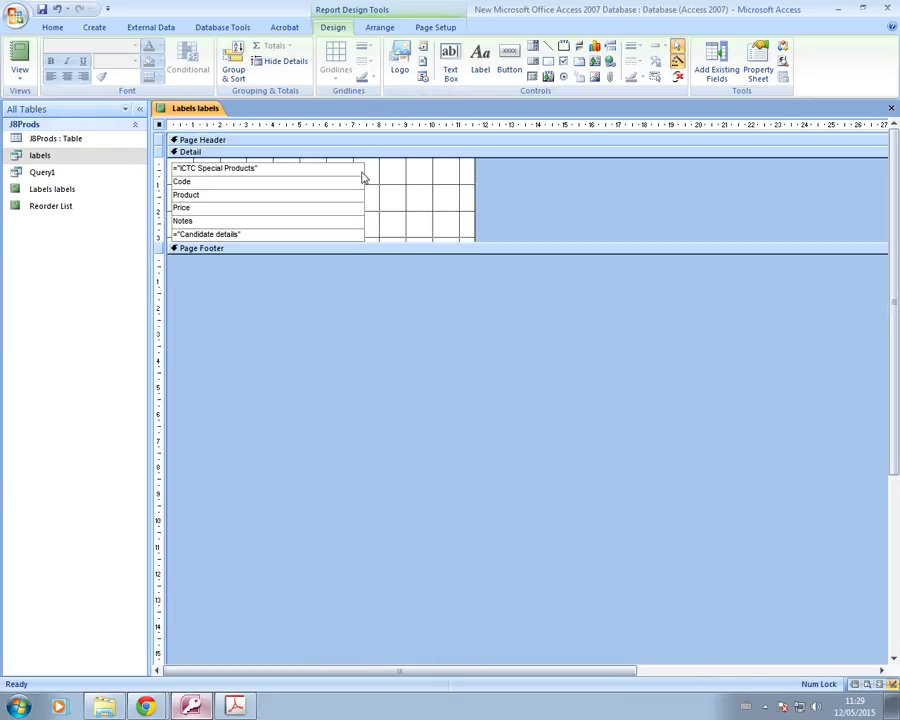
{"action": "left_click", "coordinate": [363, 169]}
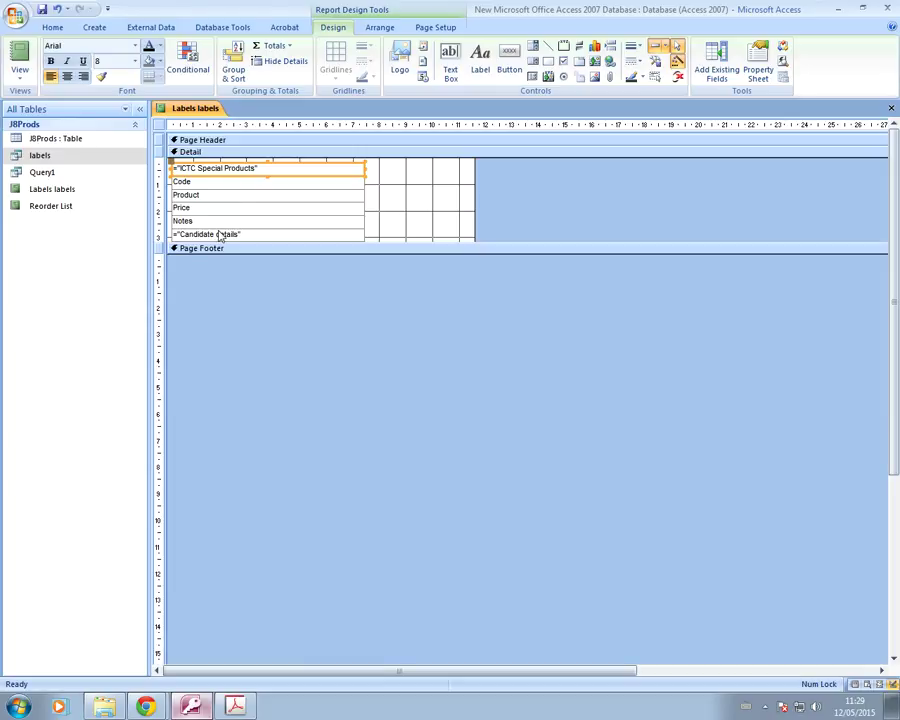
{"action": "key", "text": "ctrl+a"}
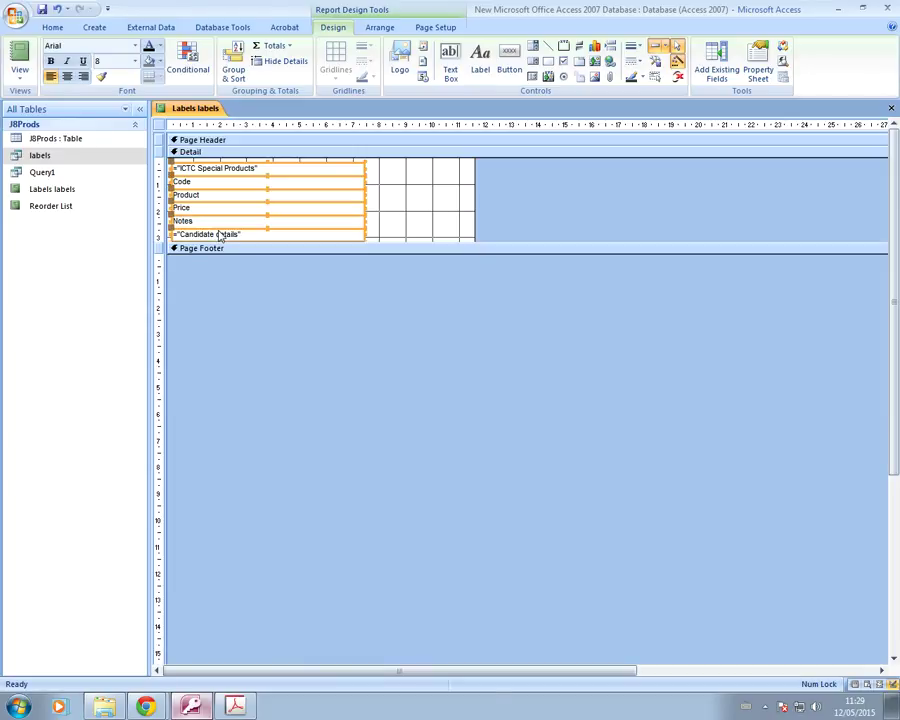
{"action": "left_click_drag", "start_coordinate": [368, 170], "coordinate": [456, 168]}
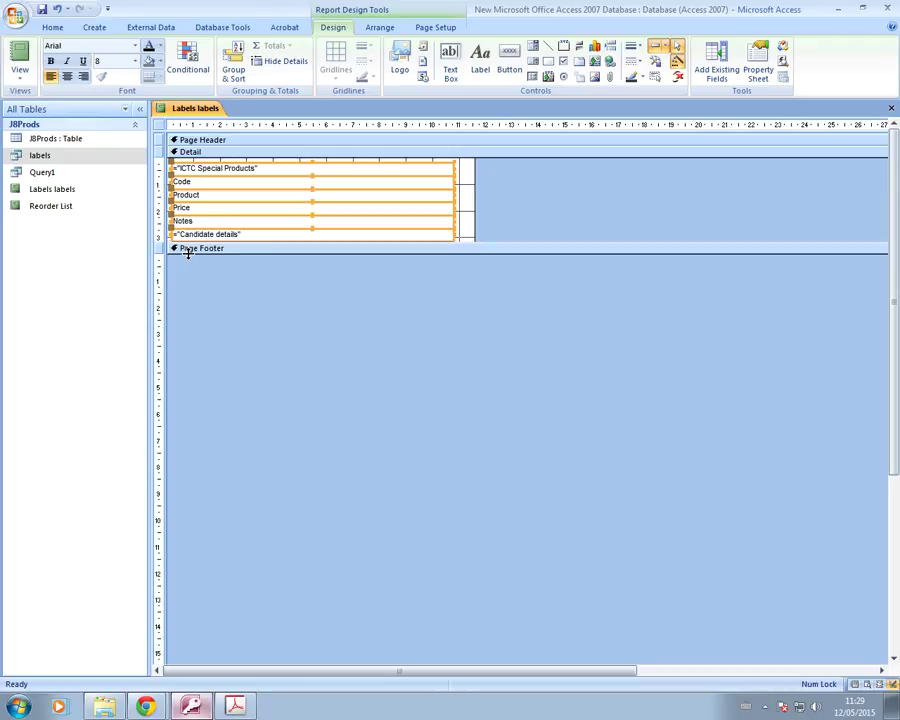
{"action": "left_click", "coordinate": [20, 72]}
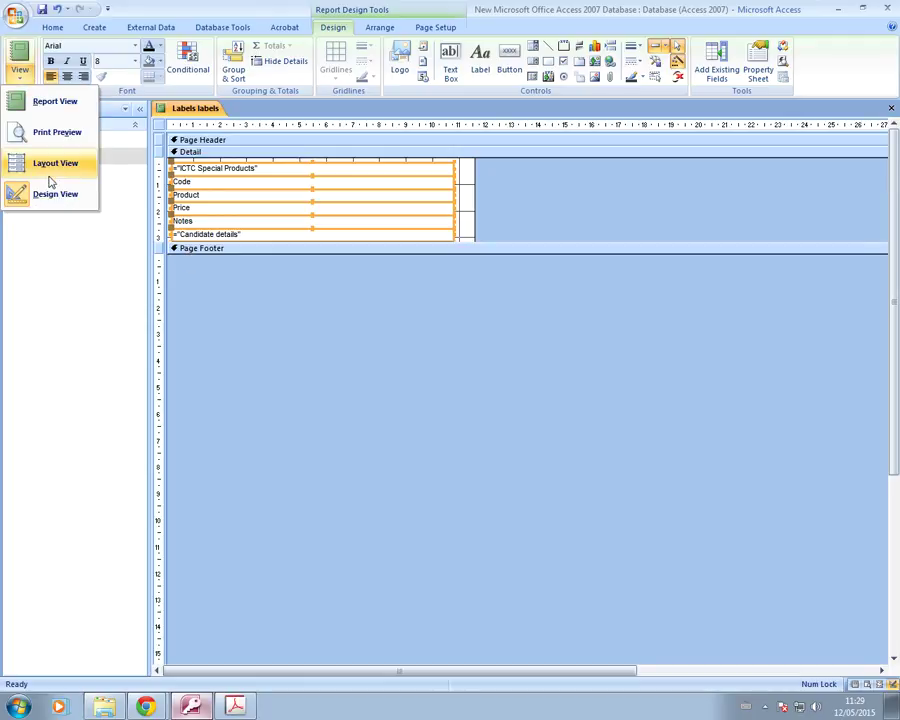
{"action": "left_click", "coordinate": [53, 133]}
{"action": "left_click", "coordinate": [410, 415]}
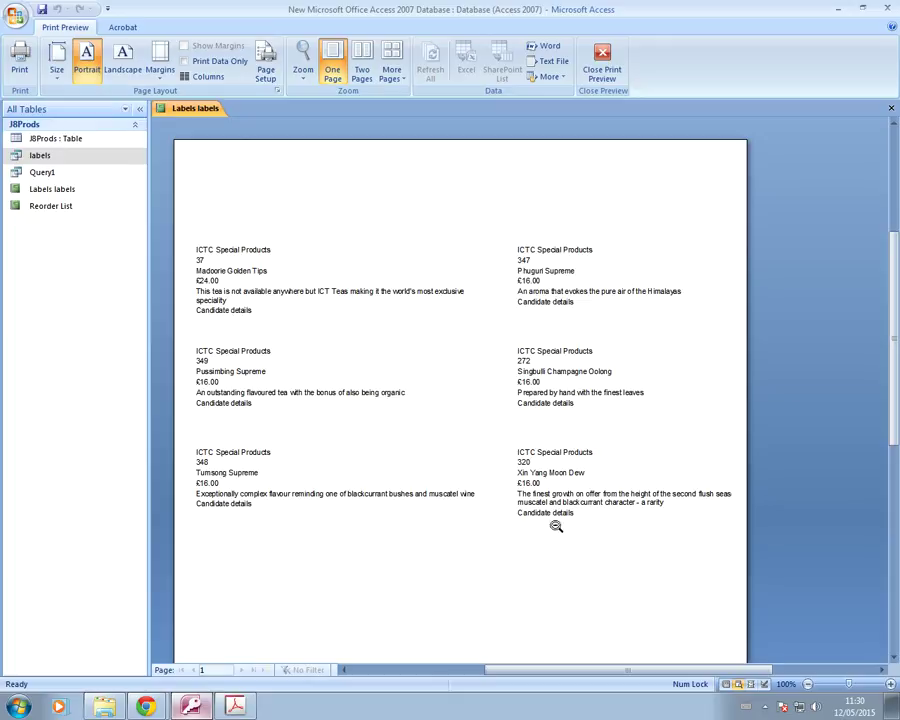
Set the spacing between the label columns to 1 cm and view the whole page.
{"action": "left_click", "coordinate": [210, 80]}
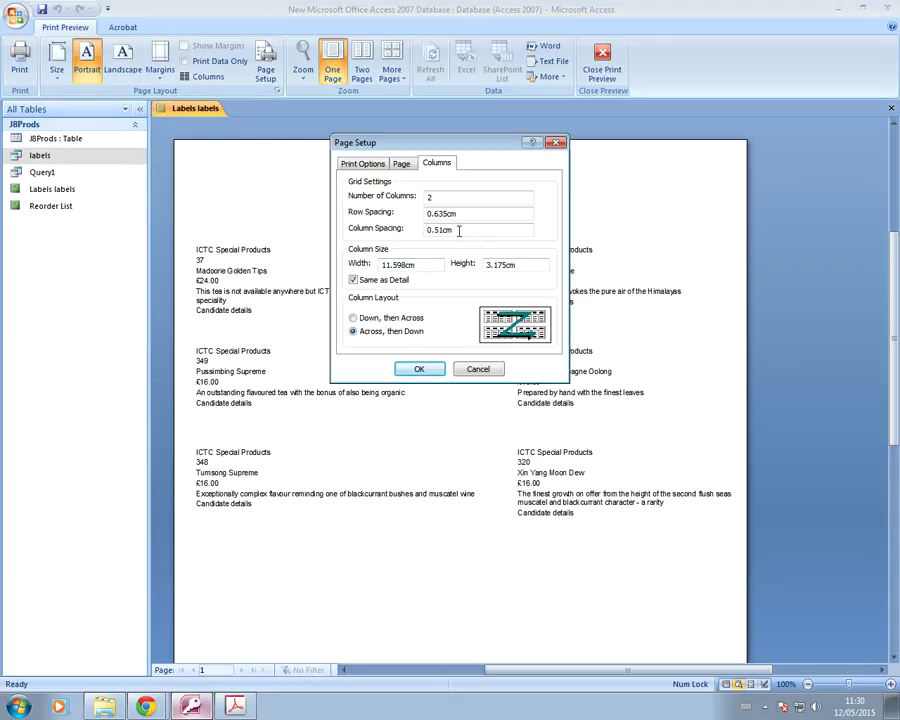
{"action": "left_click_drag", "start_coordinate": [459, 230], "coordinate": [330, 226]}
{"action": "type", "text": "1cm"}
{"action": "left_click", "coordinate": [419, 369]}
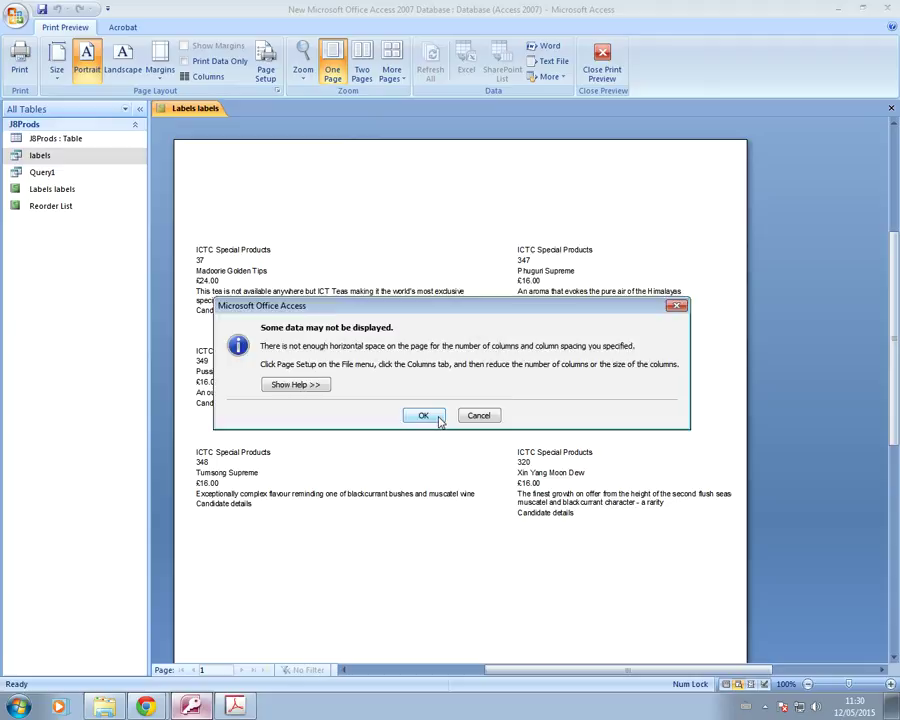
{"action": "left_click", "coordinate": [423, 415]}
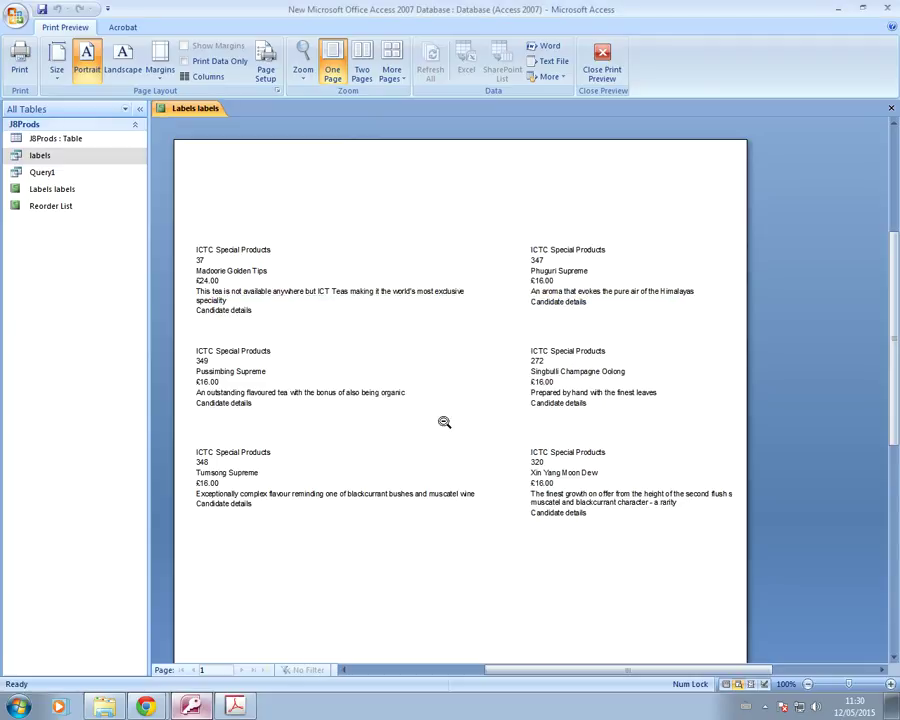
{"action": "left_click", "coordinate": [542, 276]}
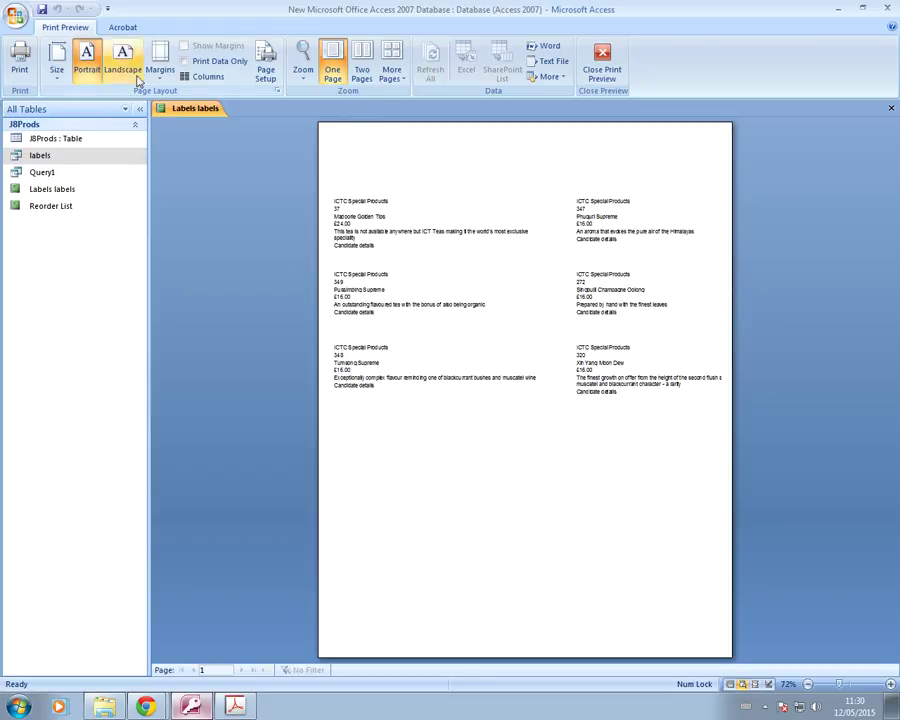
Narrow all the label's text boxes to about 9 cm in the report design and preview the labels again.
{"action": "left_click", "coordinate": [603, 62]}
{"action": "left_click_drag", "start_coordinate": [453, 166], "coordinate": [411, 174]}
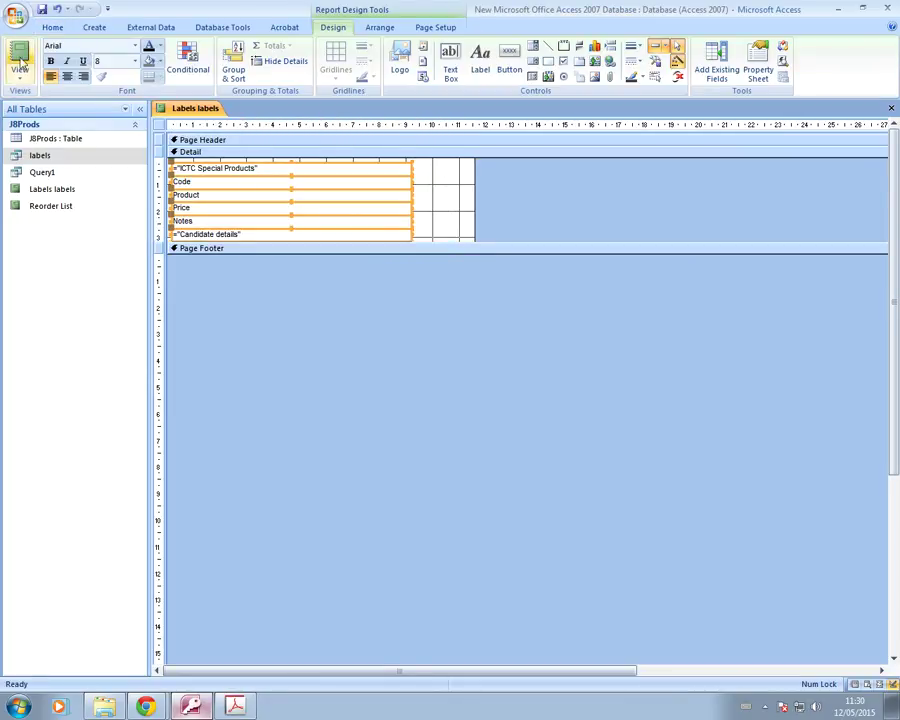
{"action": "left_click", "coordinate": [19, 68]}
{"action": "left_click", "coordinate": [40, 136]}
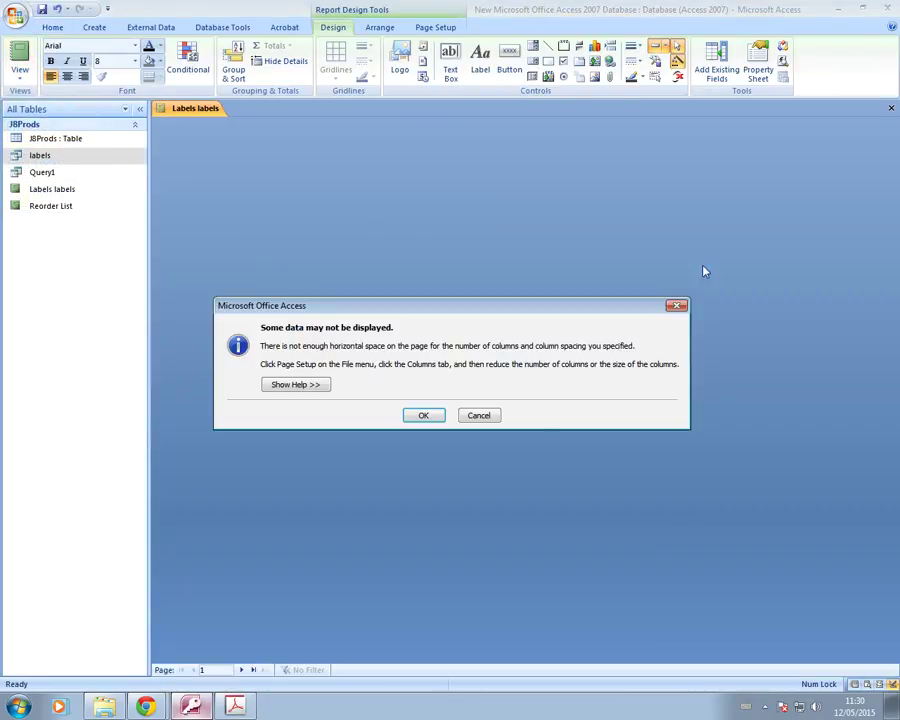
{"action": "left_click", "coordinate": [415, 418]}
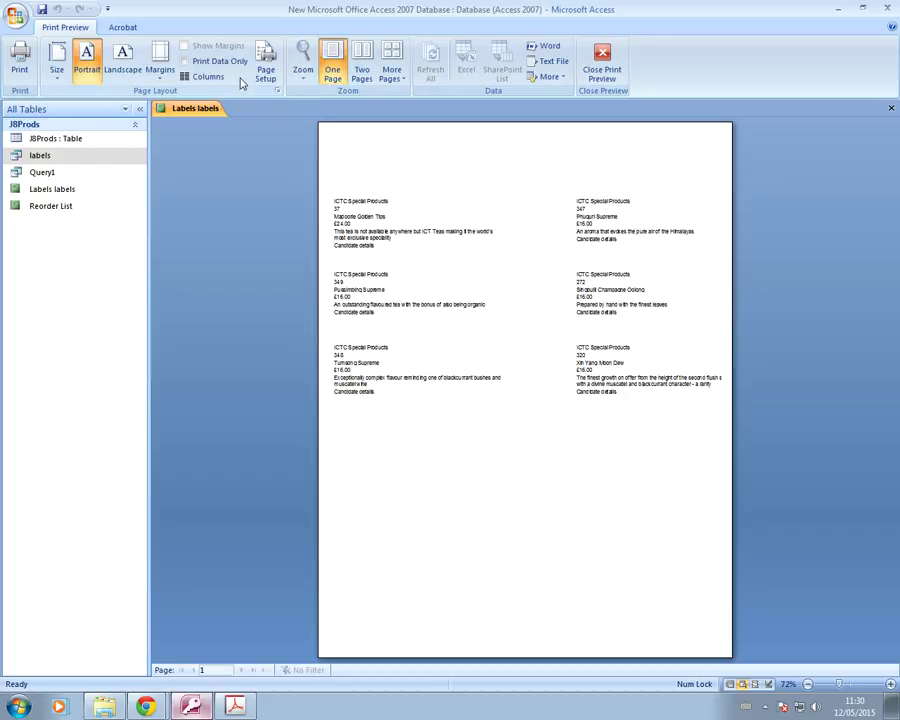
Set the label column spacing to 2.5 cm and reopen the print preview to check the layout.
{"action": "left_click", "coordinate": [208, 77]}
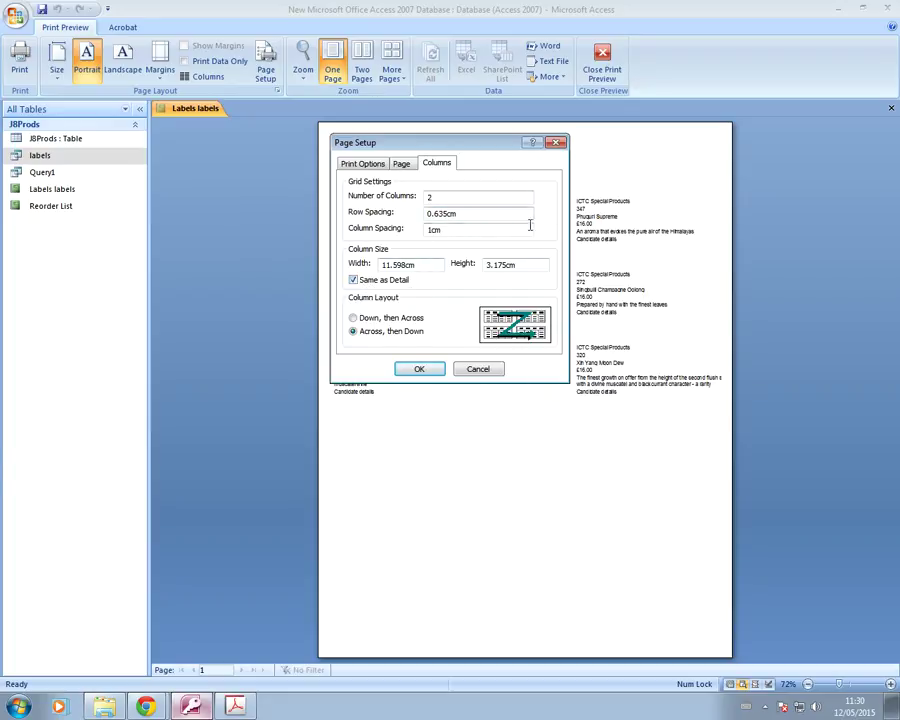
{"action": "left_click_drag", "start_coordinate": [446, 231], "coordinate": [382, 230]}
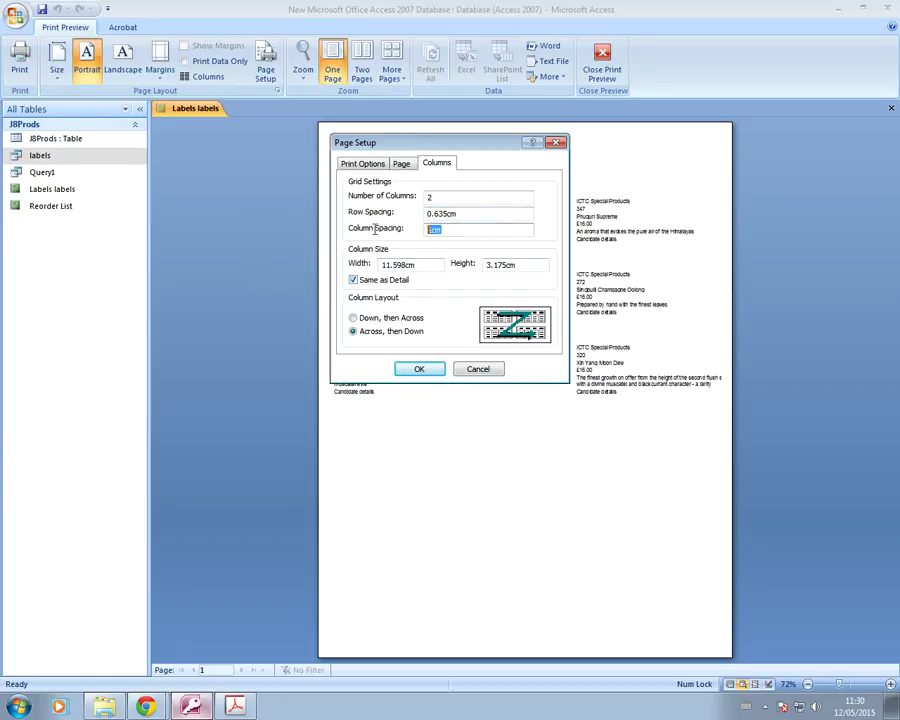
{"action": "type", "text": "2.5"}
{"action": "left_click", "coordinate": [421, 373]}
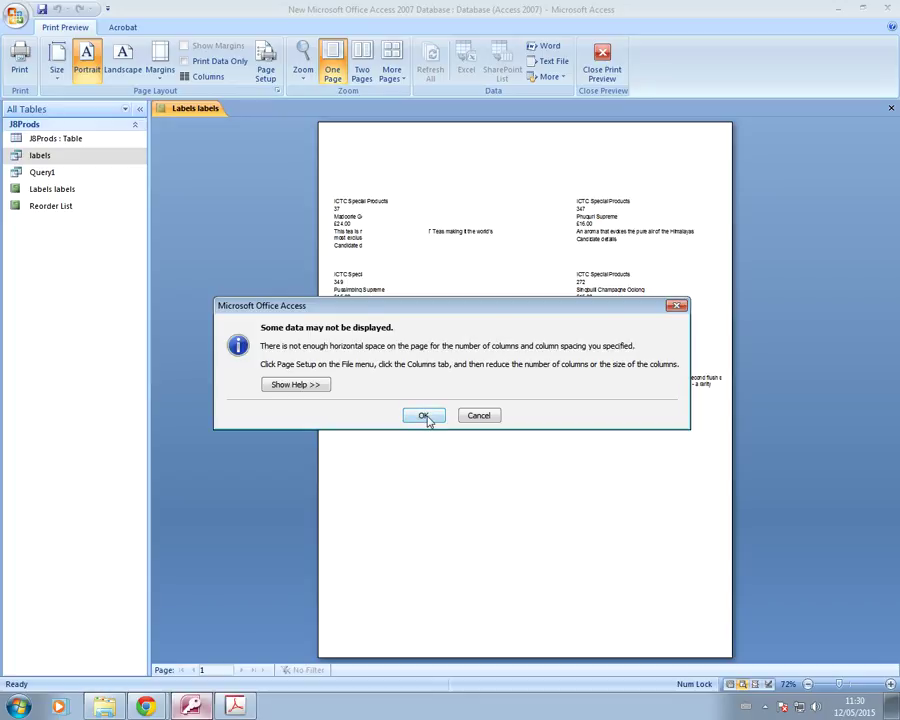
{"action": "left_click", "coordinate": [480, 416]}
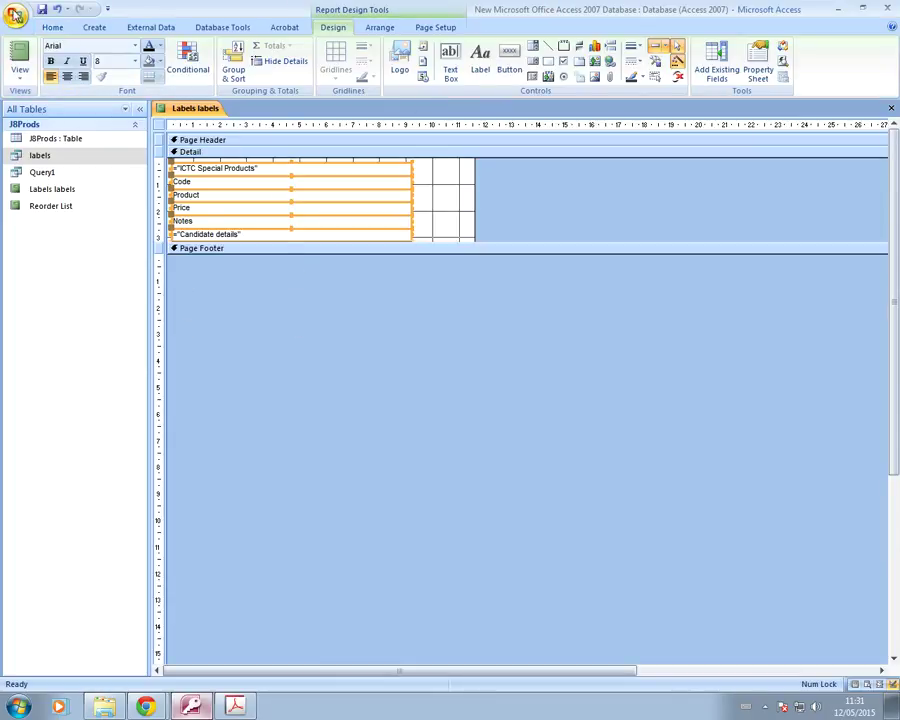
{"action": "left_click", "coordinate": [20, 72]}
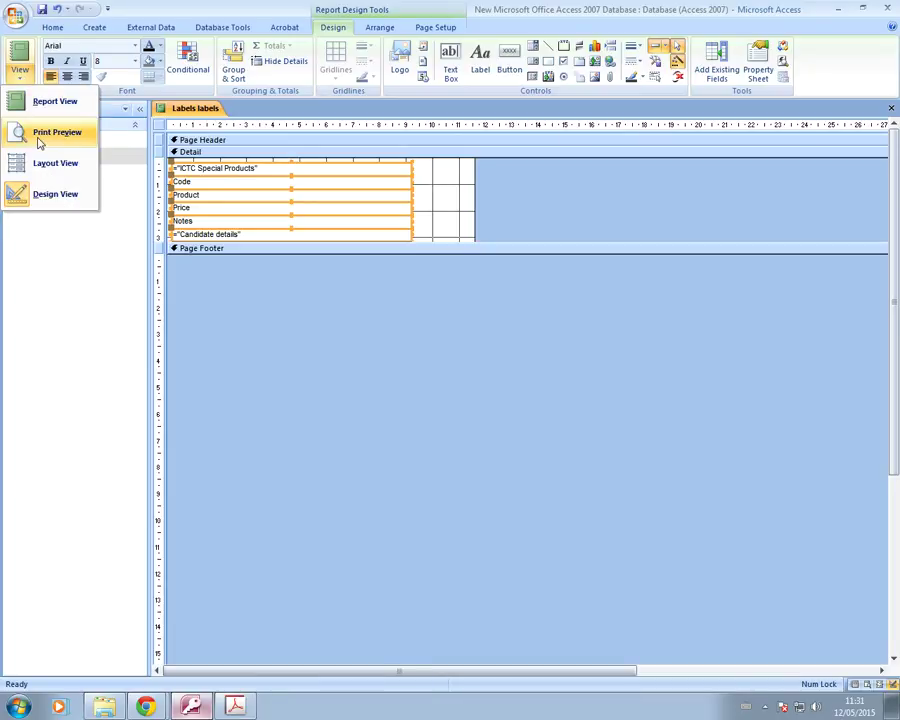
{"action": "left_click", "coordinate": [40, 141]}
{"action": "left_click", "coordinate": [420, 413]}
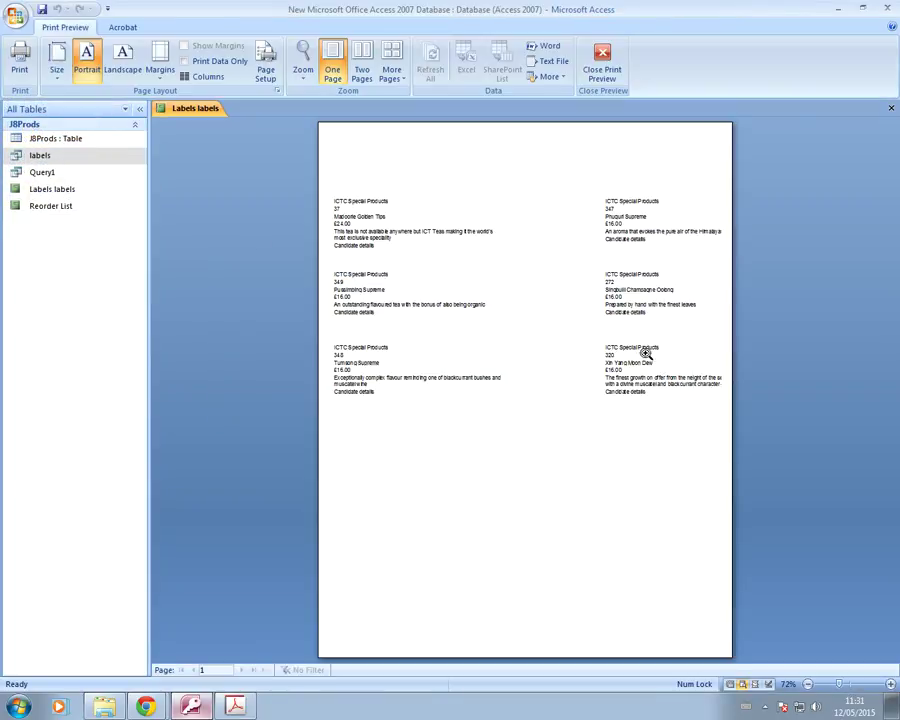
Set the spacing between the label columns to 0.5 cm and accept the resulting layout.
{"action": "left_click", "coordinate": [208, 78]}
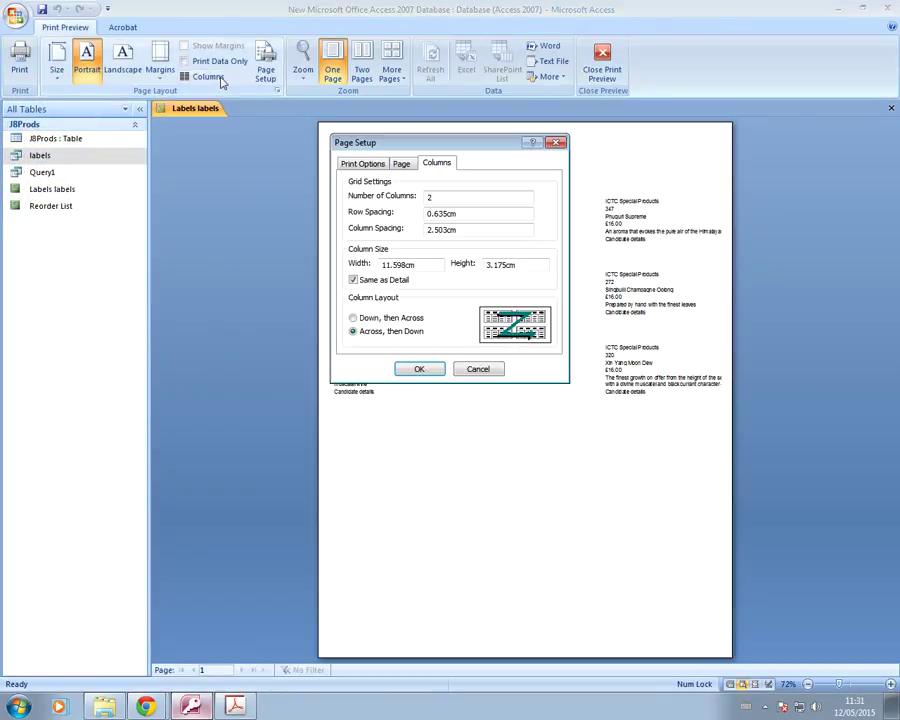
{"action": "left_click_drag", "start_coordinate": [463, 232], "coordinate": [388, 233]}
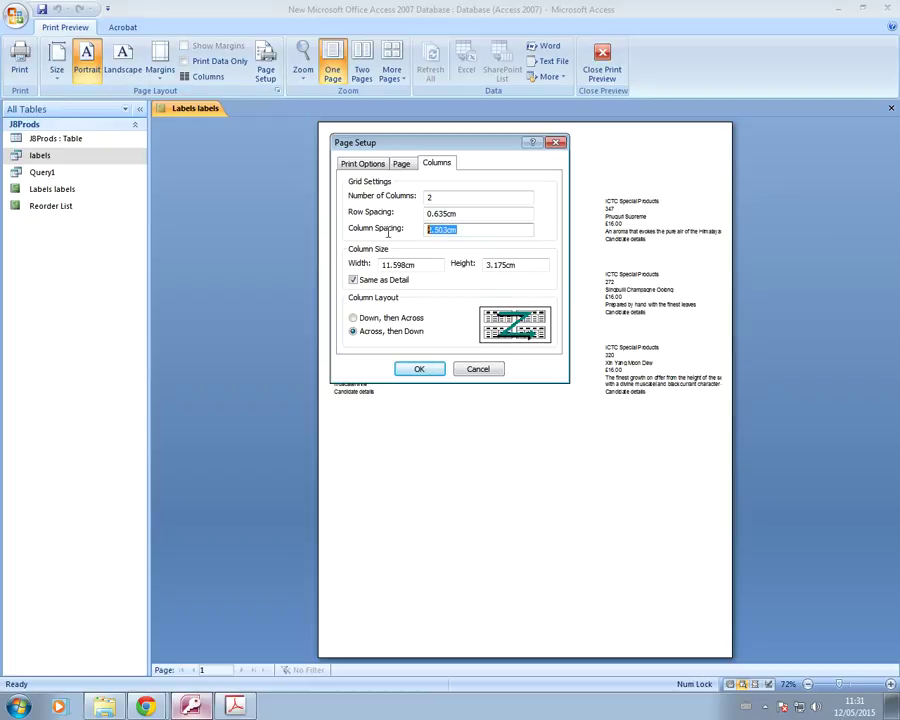
{"action": "type", "text": "0.5"}
{"action": "left_click", "coordinate": [433, 373]}
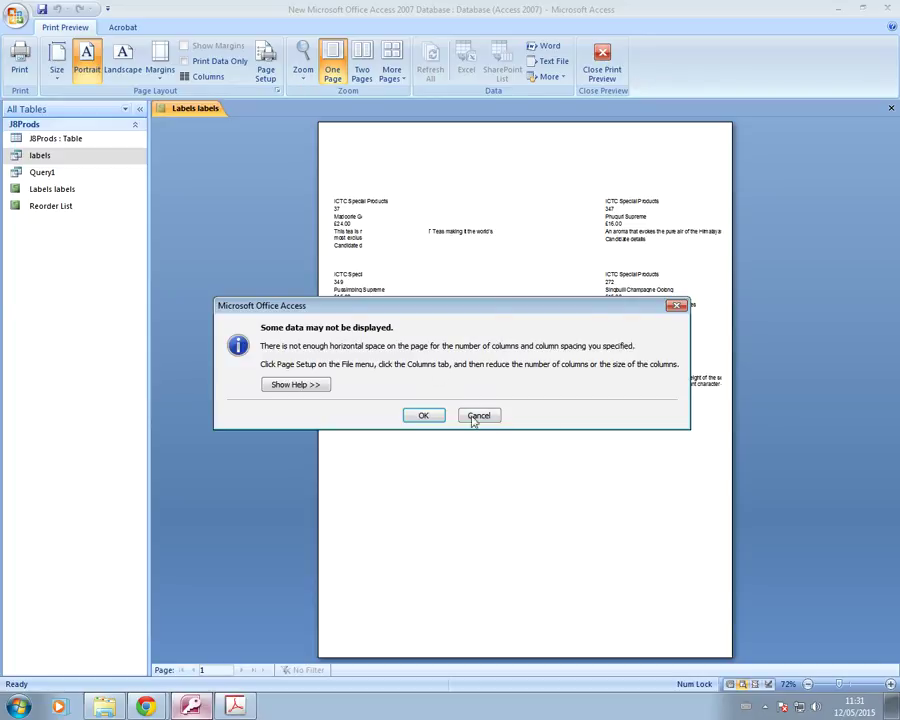
{"action": "left_click", "coordinate": [424, 415]}
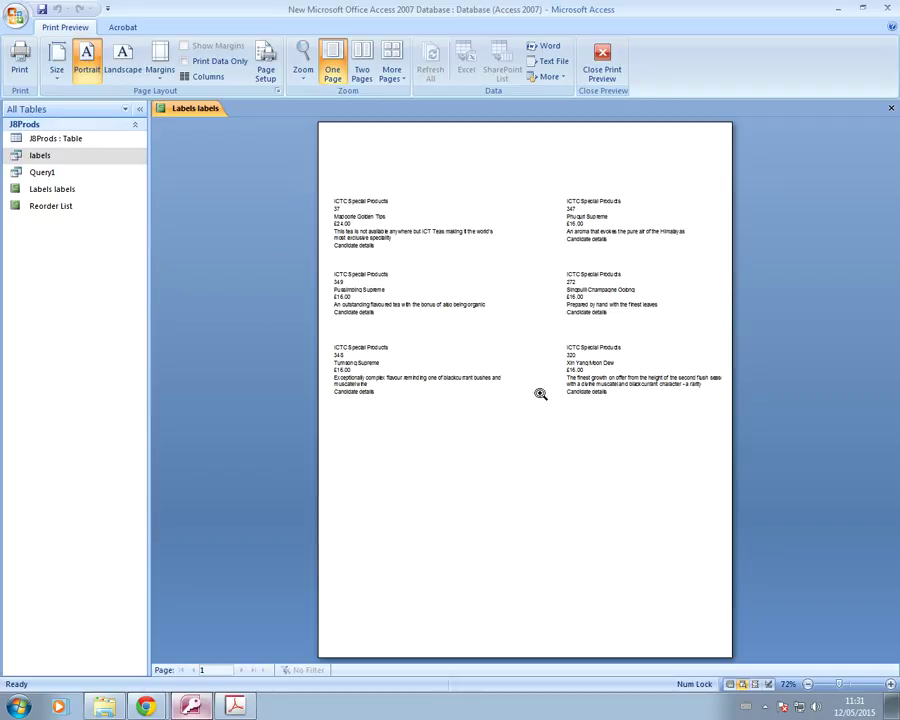
Open the report's page footer to about 1 cm high and add a label about 11 cm wide reading "Candidate details".
{"action": "left_click", "coordinate": [601, 70]}
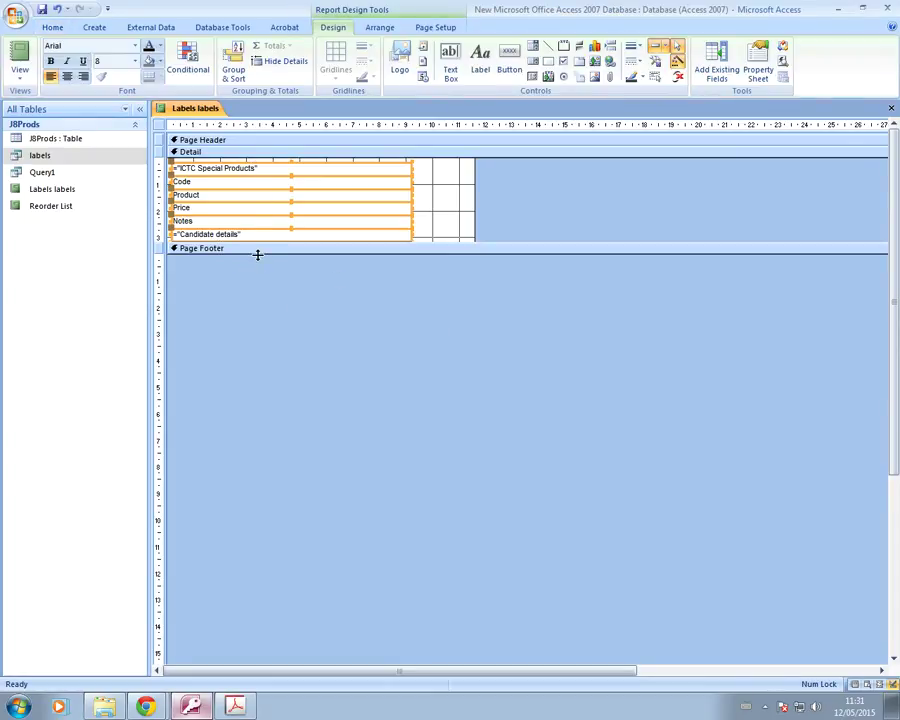
{"action": "left_click_drag", "start_coordinate": [257, 255], "coordinate": [254, 283]}
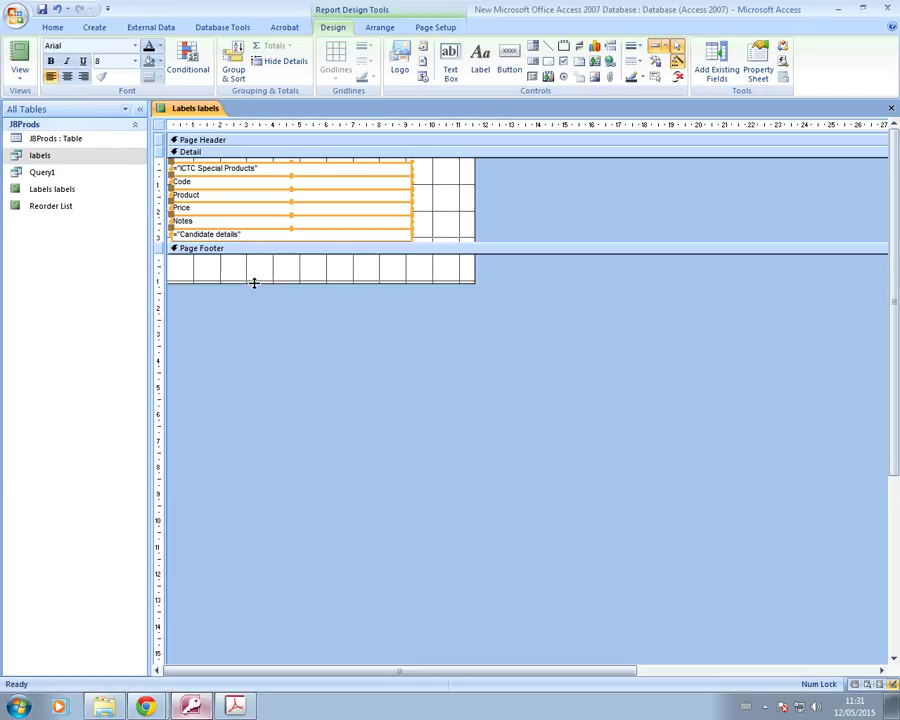
{"action": "left_click", "coordinate": [480, 60]}
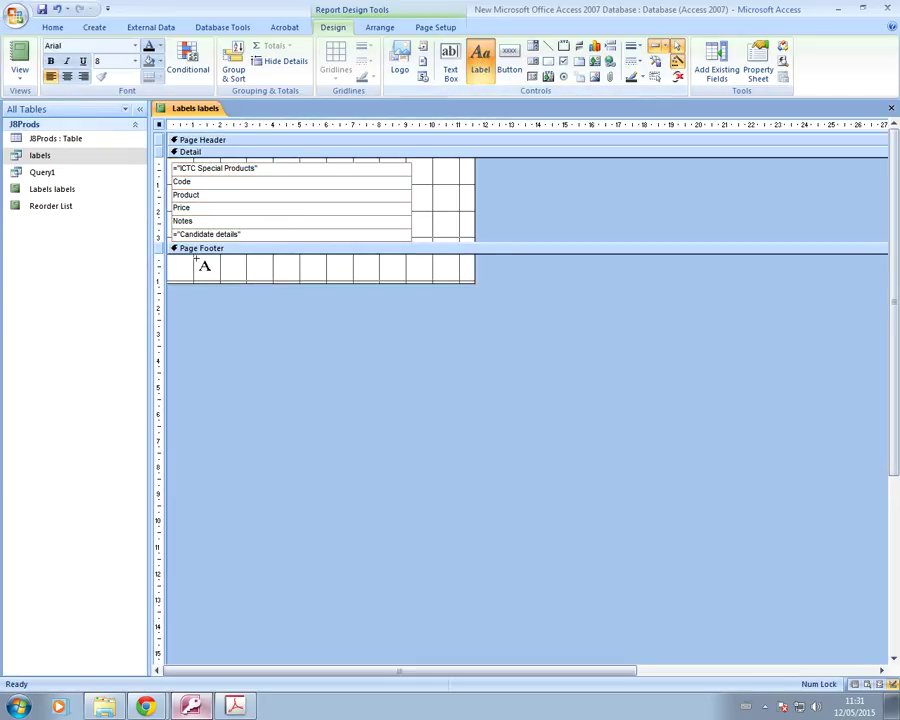
{"action": "left_click_drag", "start_coordinate": [173, 259], "coordinate": [470, 280]}
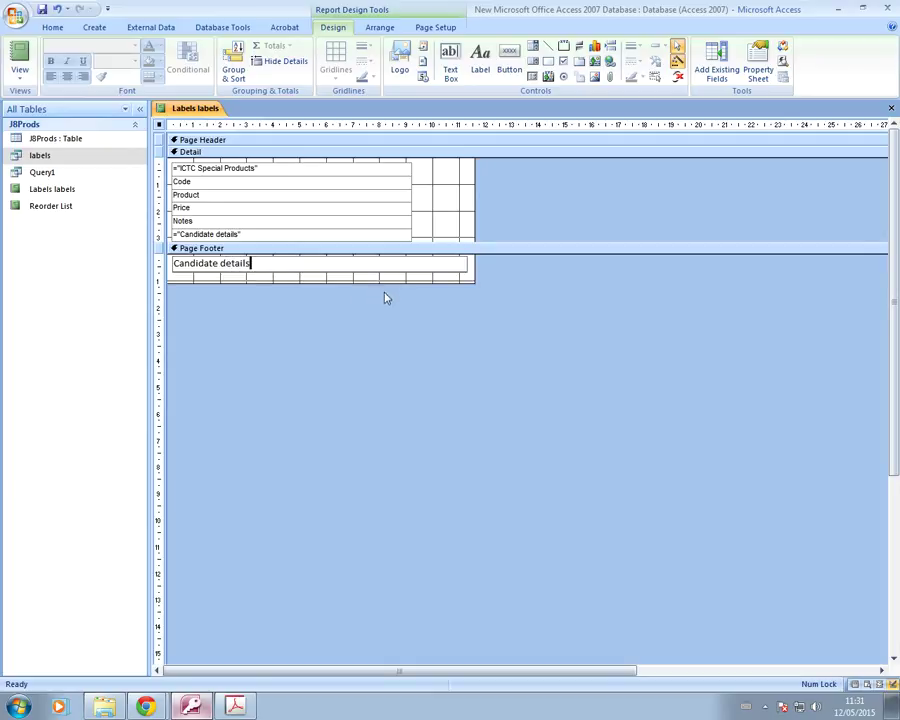
{"action": "left_click", "coordinate": [333, 277]}
Set the page footer label's font size to 16 and preview the labels page.
{"action": "left_click", "coordinate": [251, 263]}
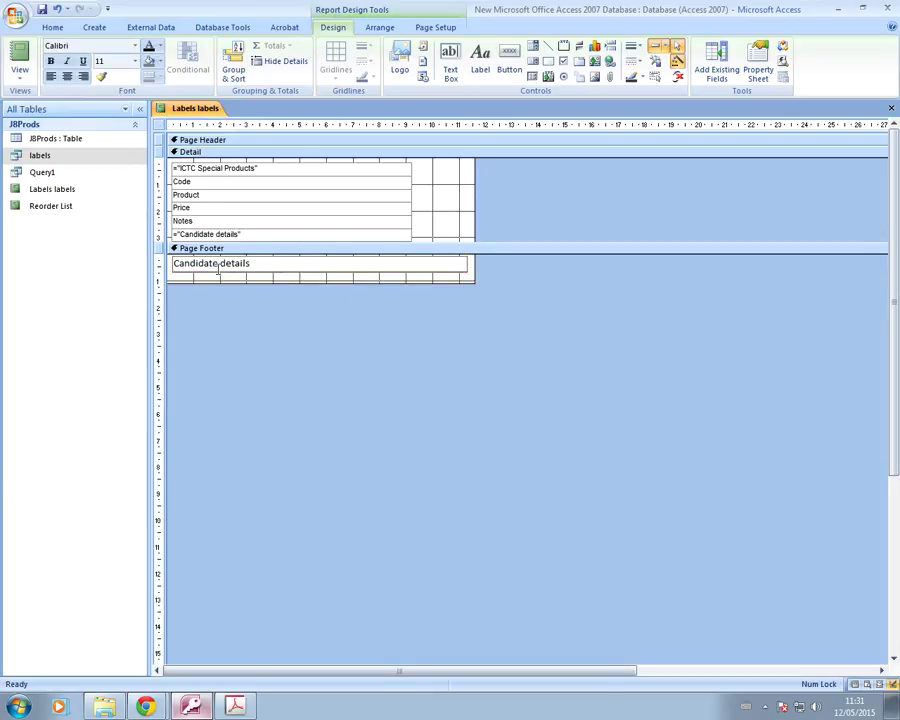
{"action": "left_click", "coordinate": [207, 273]}
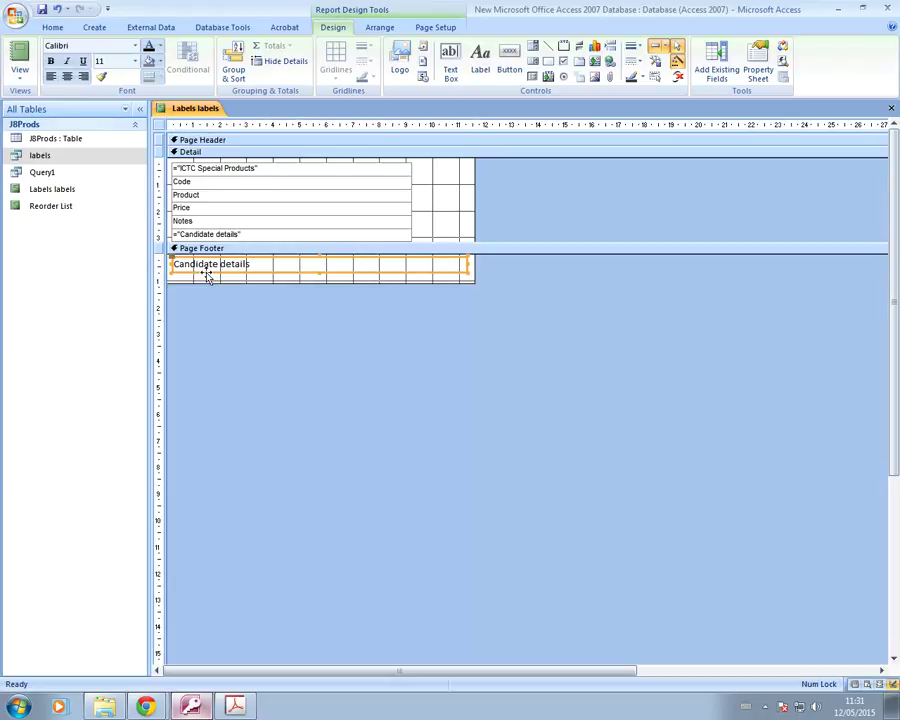
{"action": "left_click", "coordinate": [134, 61]}
{"action": "left_click", "coordinate": [103, 136]}
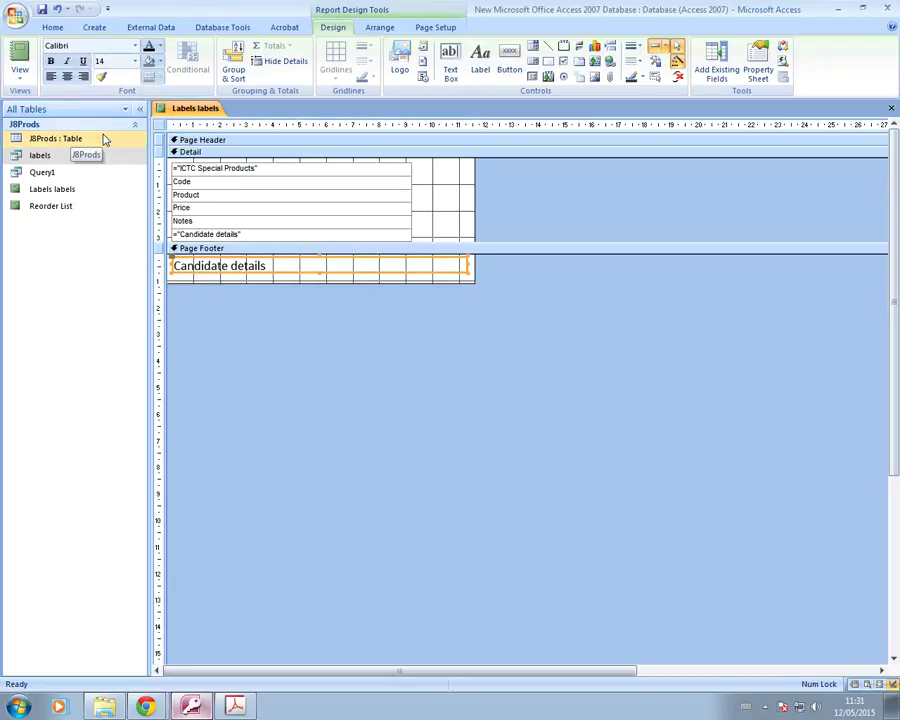
{"action": "left_click", "coordinate": [135, 61]}
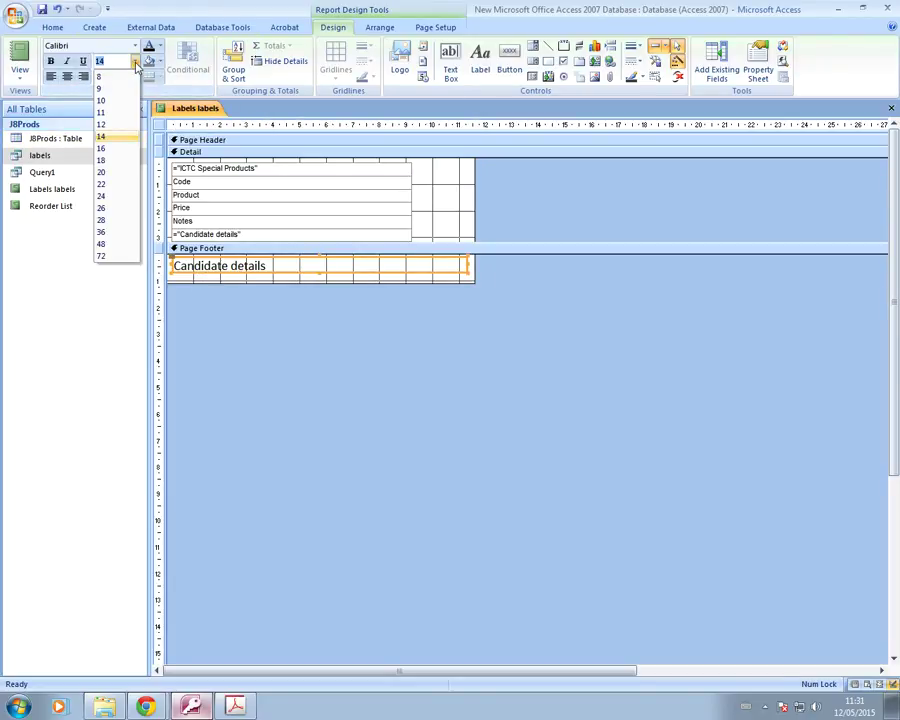
{"action": "left_click", "coordinate": [102, 148]}
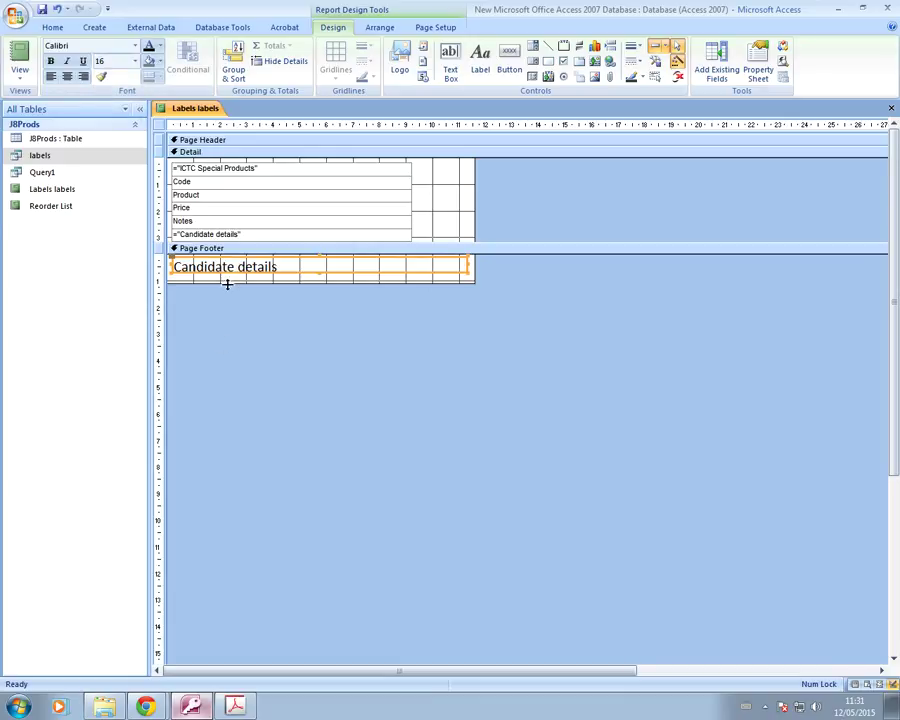
{"action": "left_click", "coordinate": [20, 72]}
{"action": "left_click", "coordinate": [53, 138]}
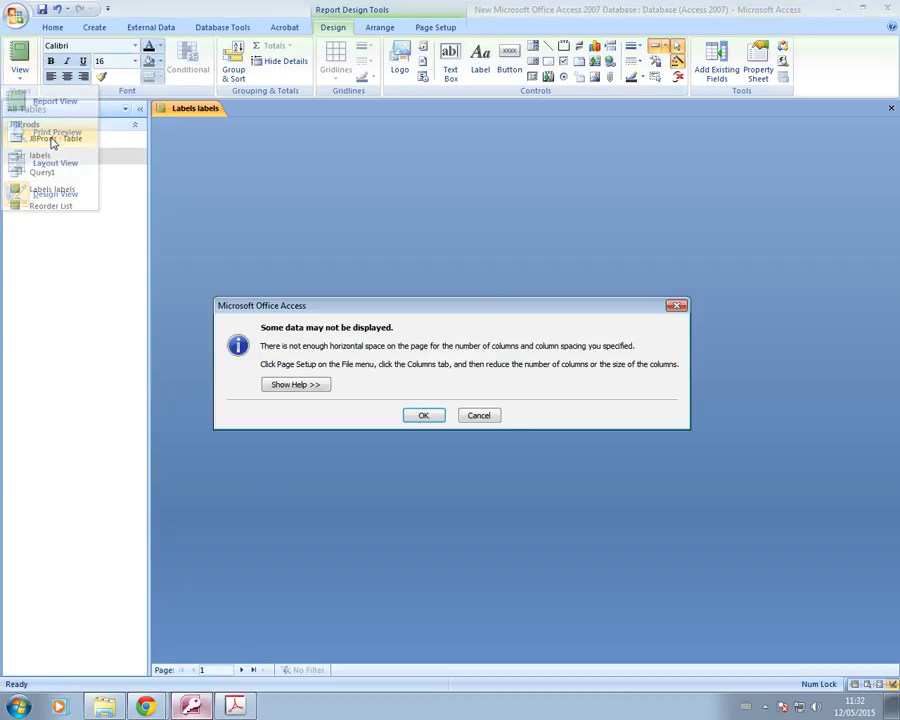
{"action": "left_click", "coordinate": [418, 414]}
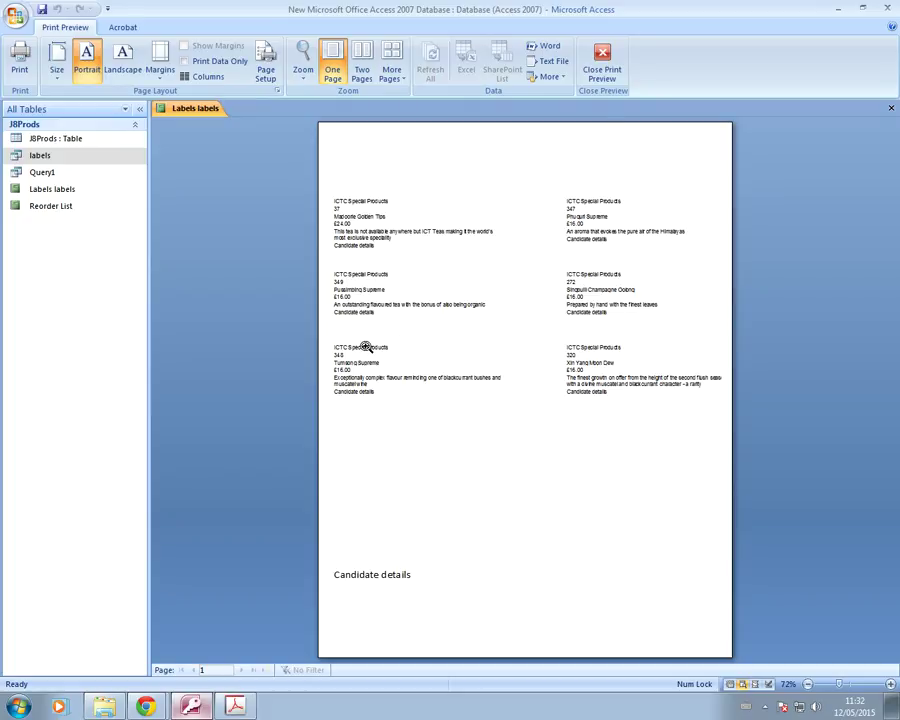
Centre the "ICTC Special Products" heading within its text box on the label and preview the page again.
{"action": "left_click", "coordinate": [602, 64]}
{"action": "left_click", "coordinate": [232, 168]}
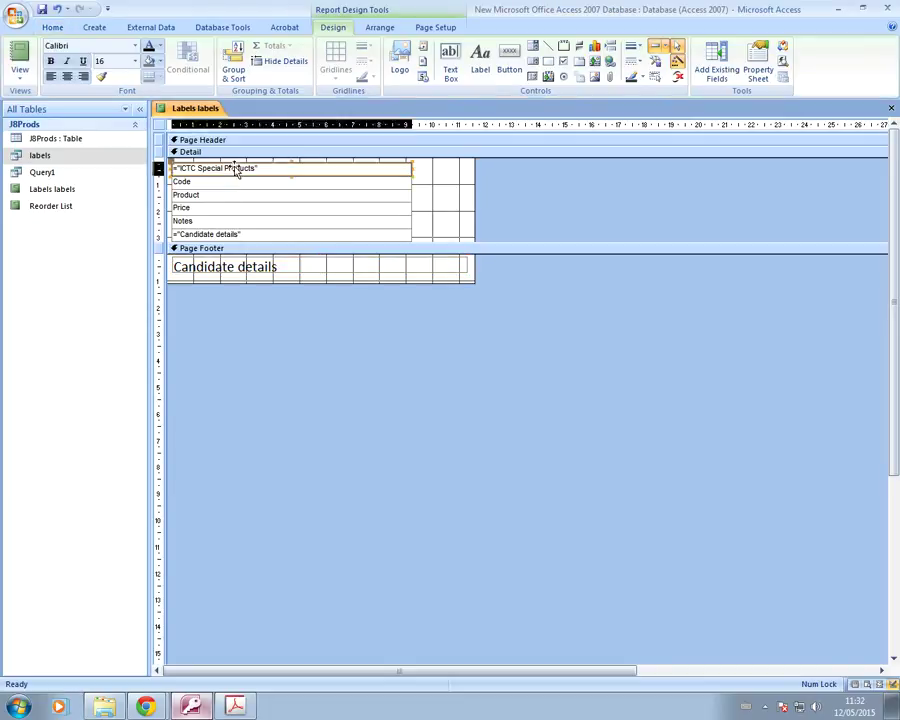
{"action": "left_click", "coordinate": [68, 80]}
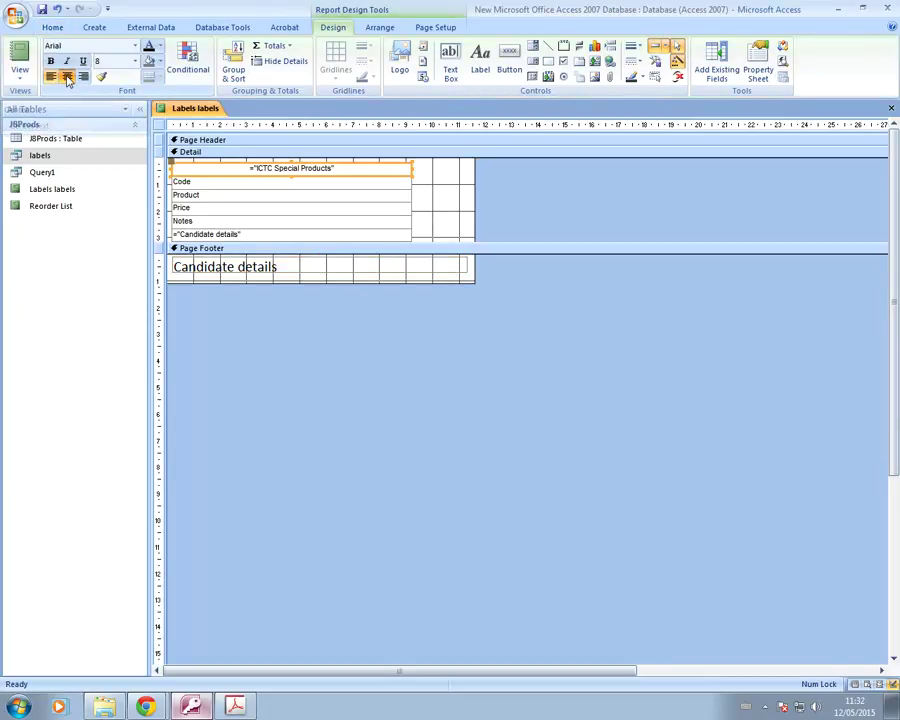
{"action": "left_click", "coordinate": [240, 234]}
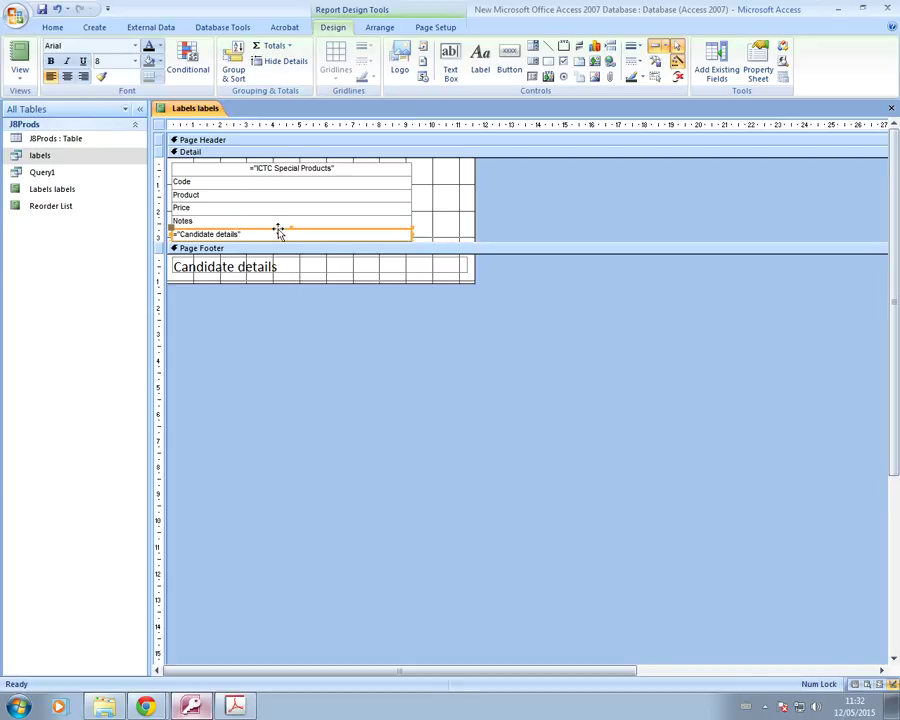
{"action": "left_click", "coordinate": [19, 72]}
{"action": "left_click", "coordinate": [56, 136]}
{"action": "left_click", "coordinate": [425, 416]}
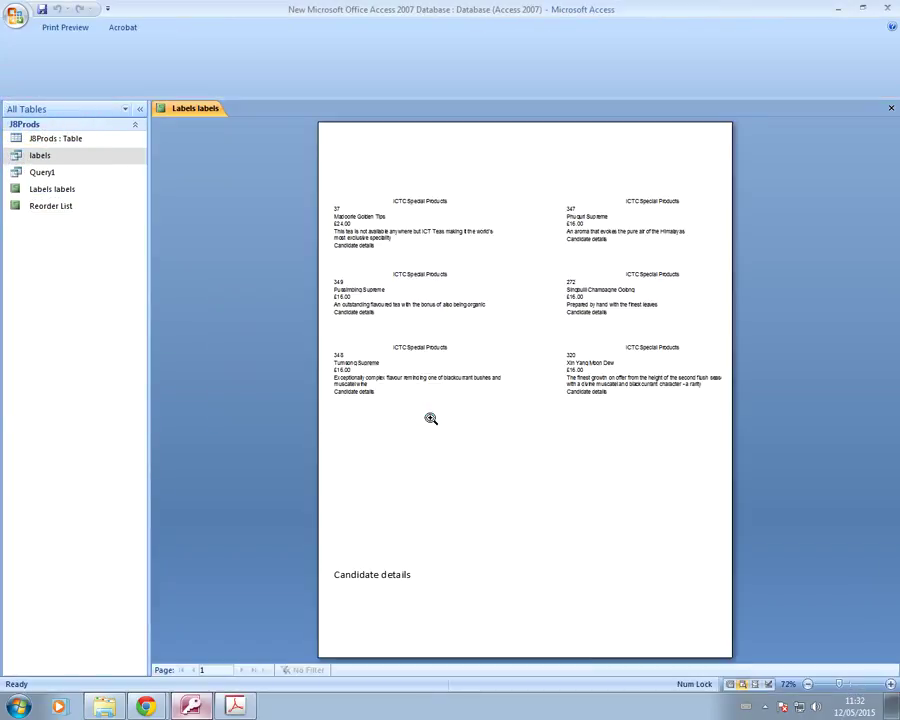